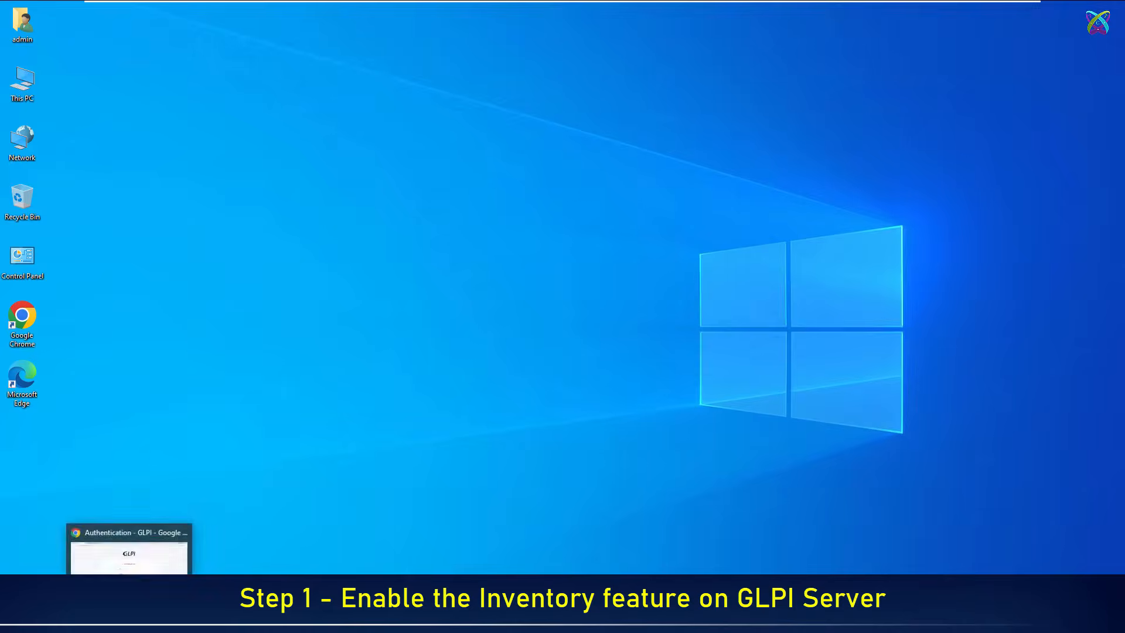
# Sign in to GLPI with the glpi administrator account and dismiss the browser's password warning
pyautogui.click(130, 621)
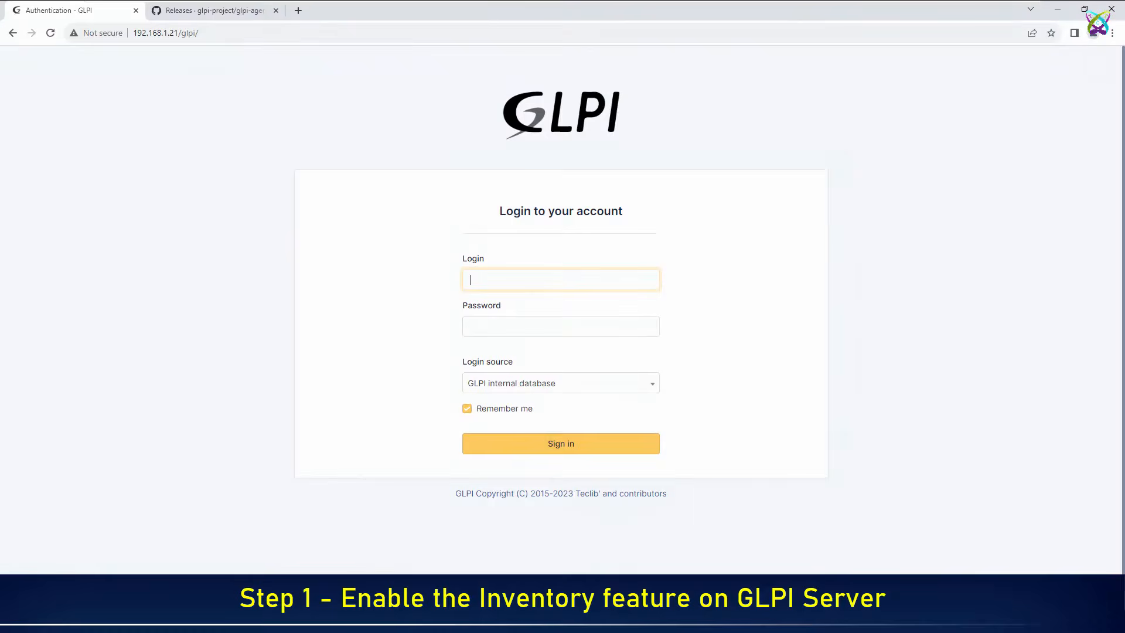
pyautogui.click(592, 286)
pyautogui.write('glpi')
pyautogui.press('Tab')
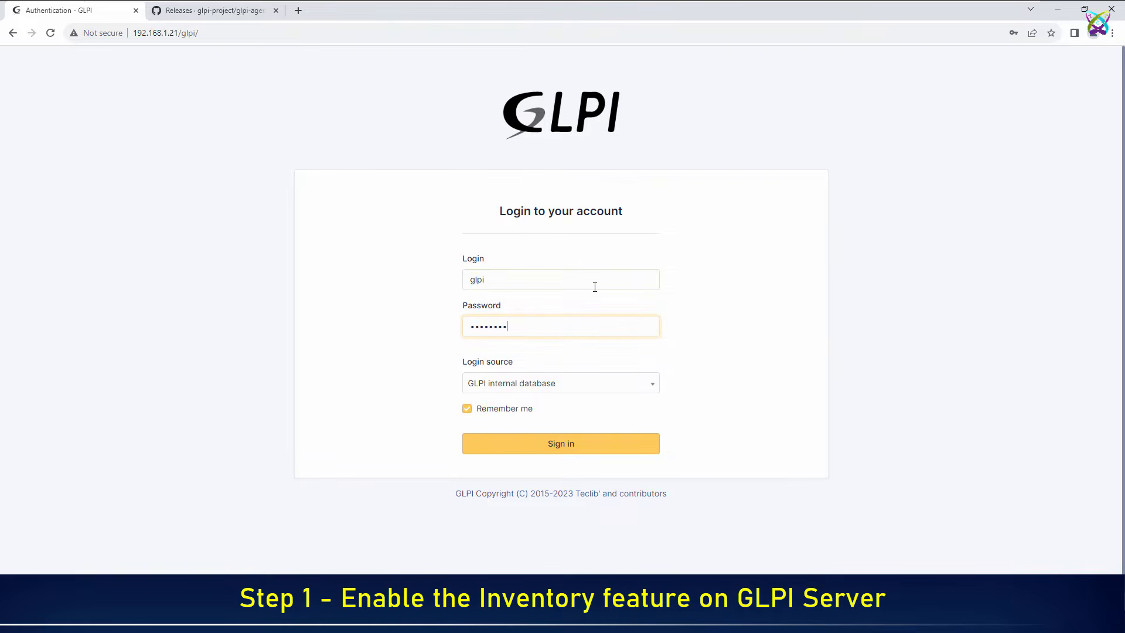
pyautogui.press('Return')
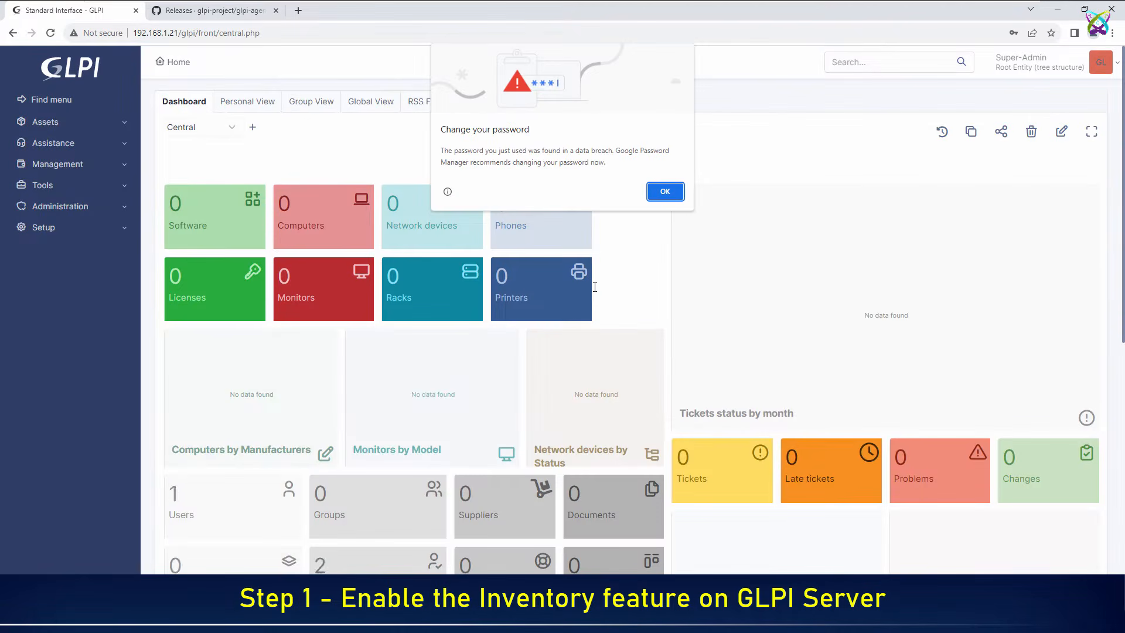
pyautogui.click(664, 193)
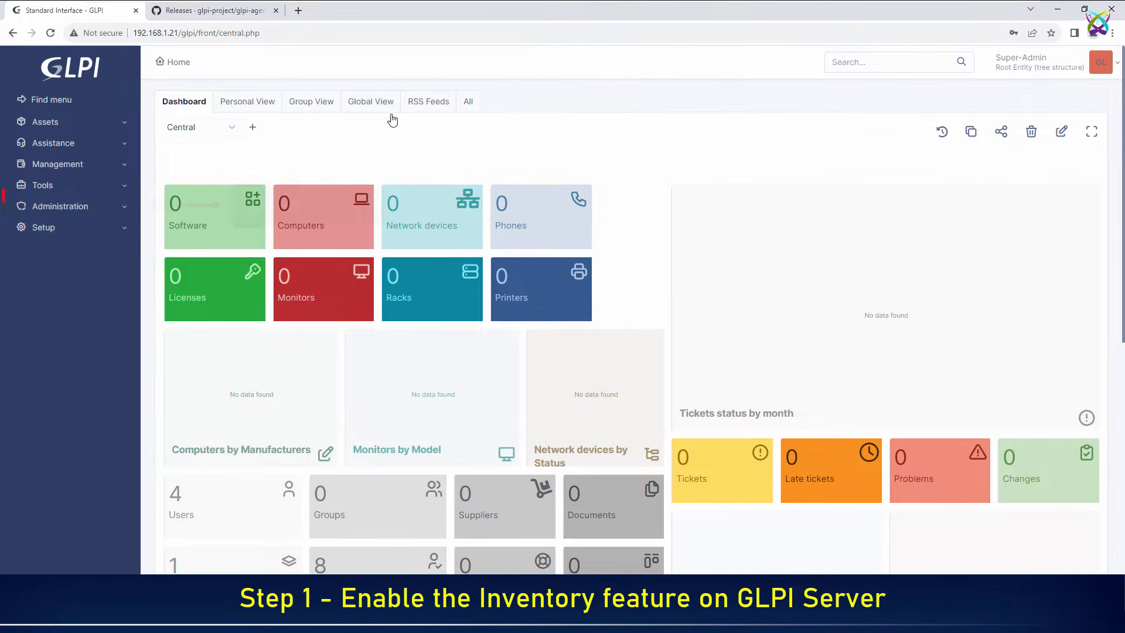
# Tick Enable Inventory under Administration > Inventory and save the configuration
pyautogui.click(86, 208)
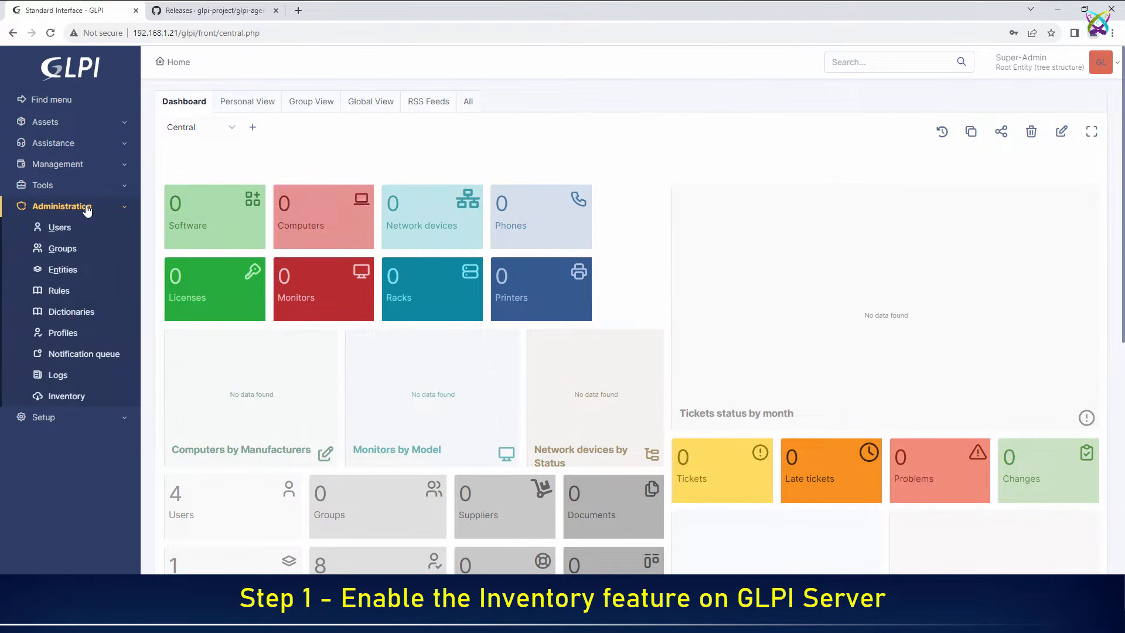
pyautogui.click(88, 403)
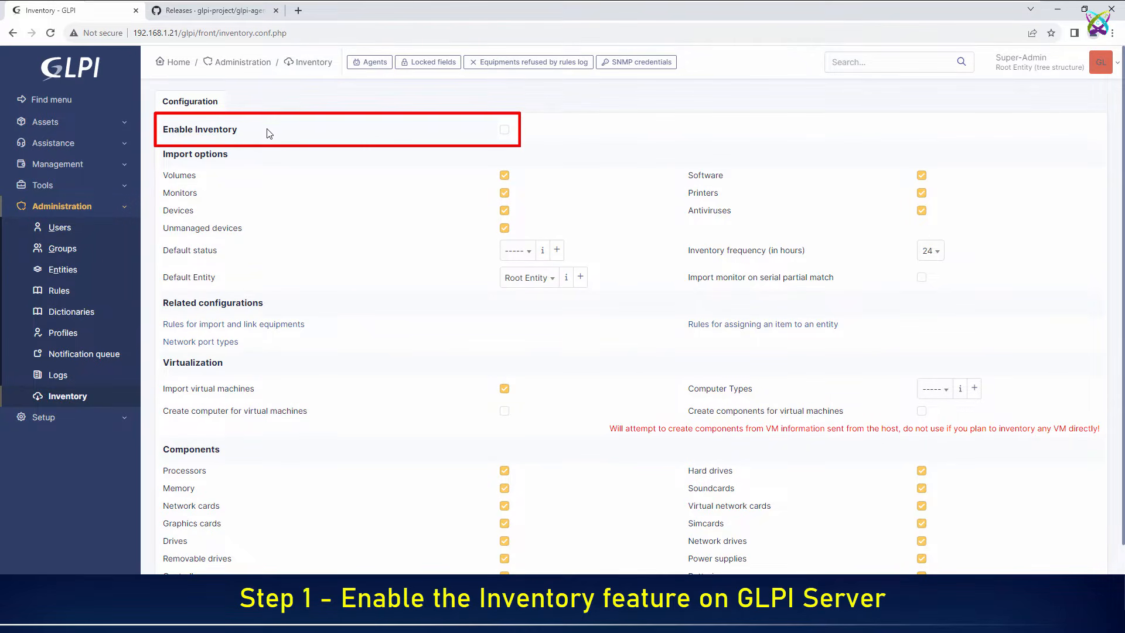
pyautogui.click(505, 130)
pyautogui.scroll(-2, 503, 151)
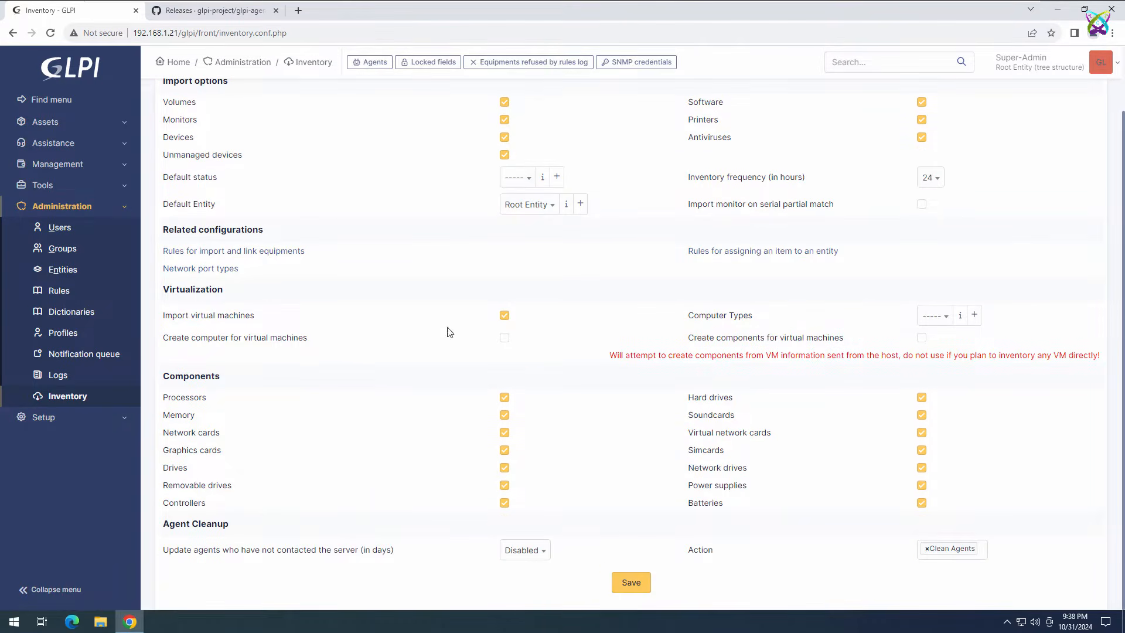
pyautogui.click(645, 587)
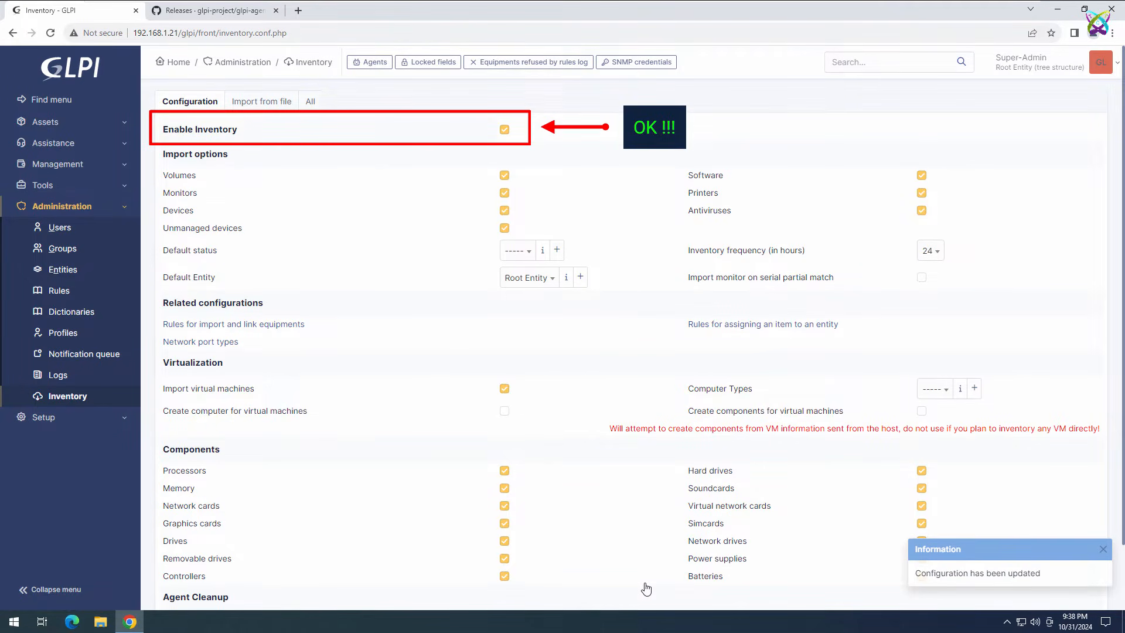
# Download GLPI-Agent-1.11-x64.msi from the GitHub releases page and show it in the Downloads folder
pyautogui.click(82, 74)
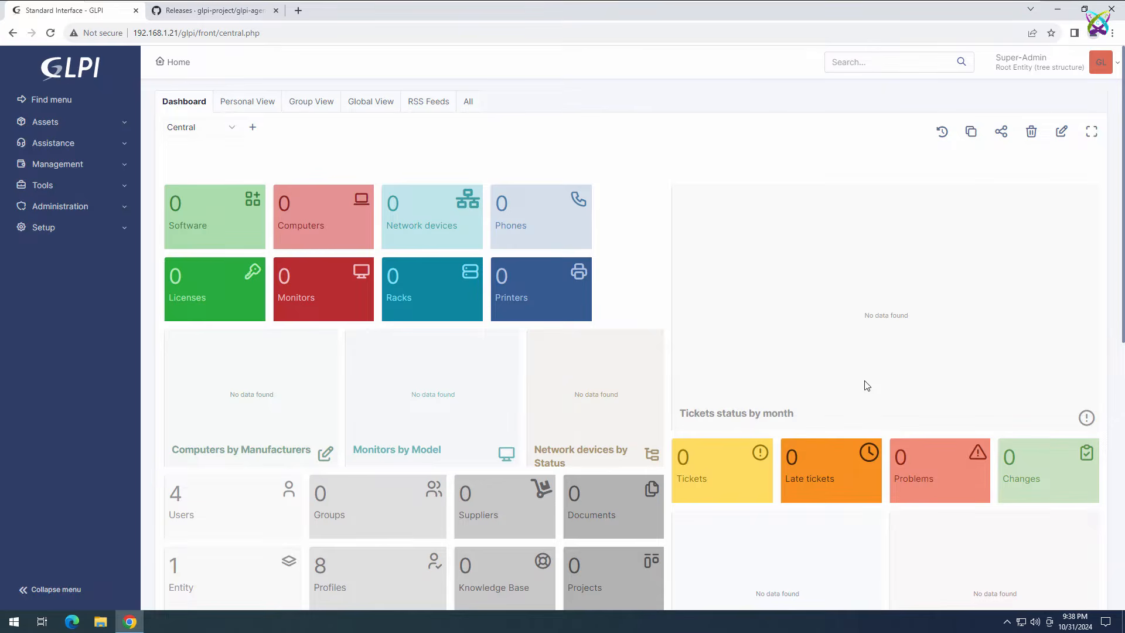
pyautogui.click(201, 18)
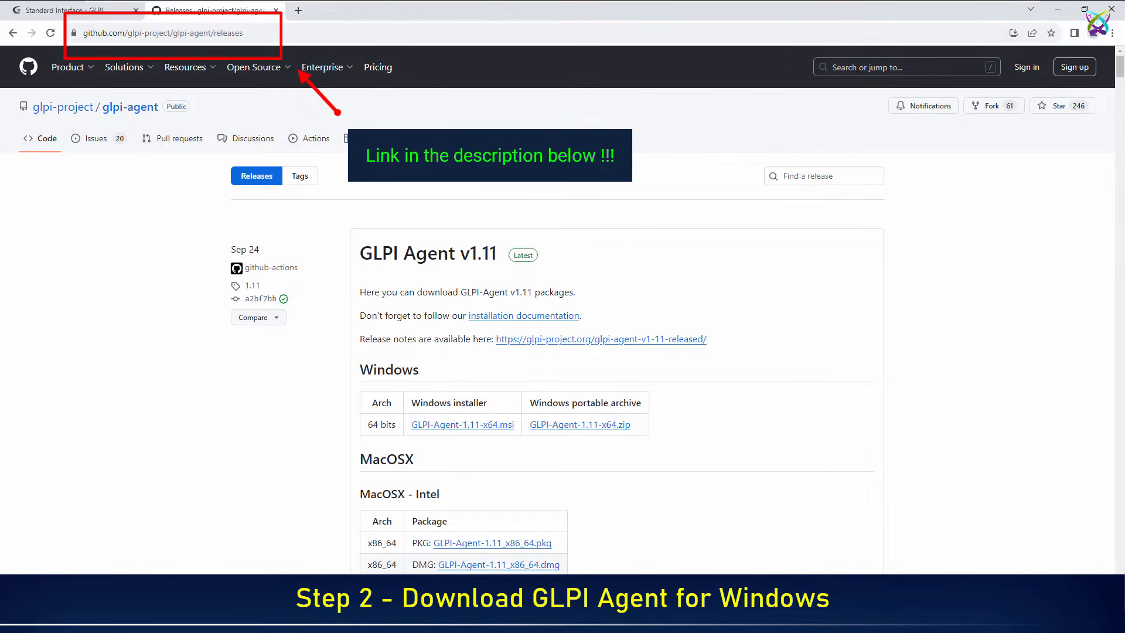
pyautogui.click(510, 428)
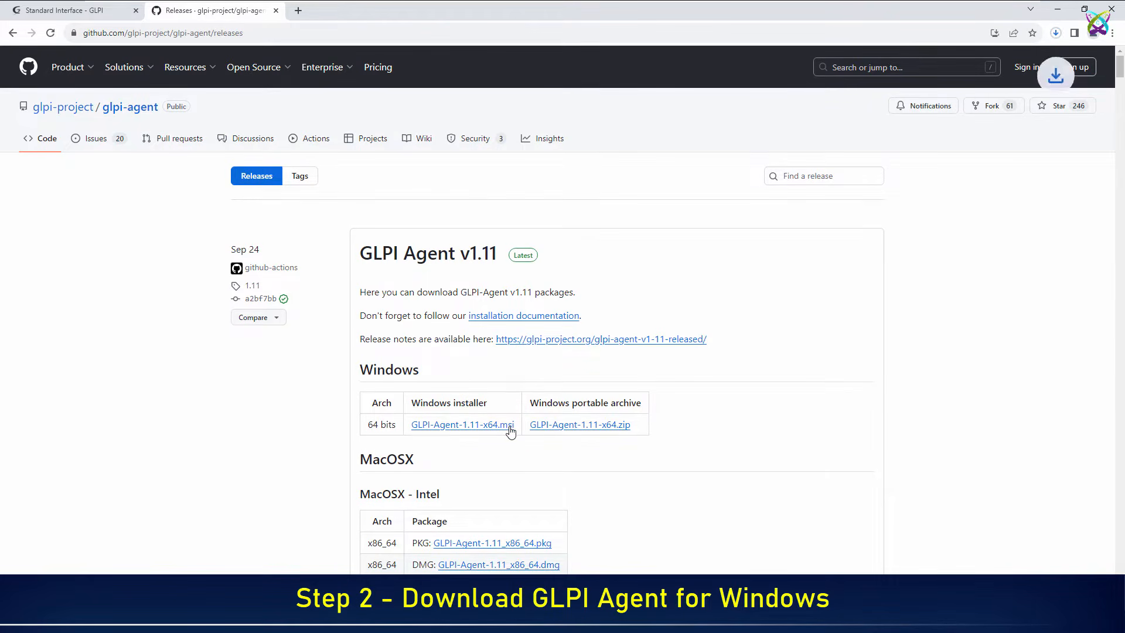
pyautogui.click(1055, 34)
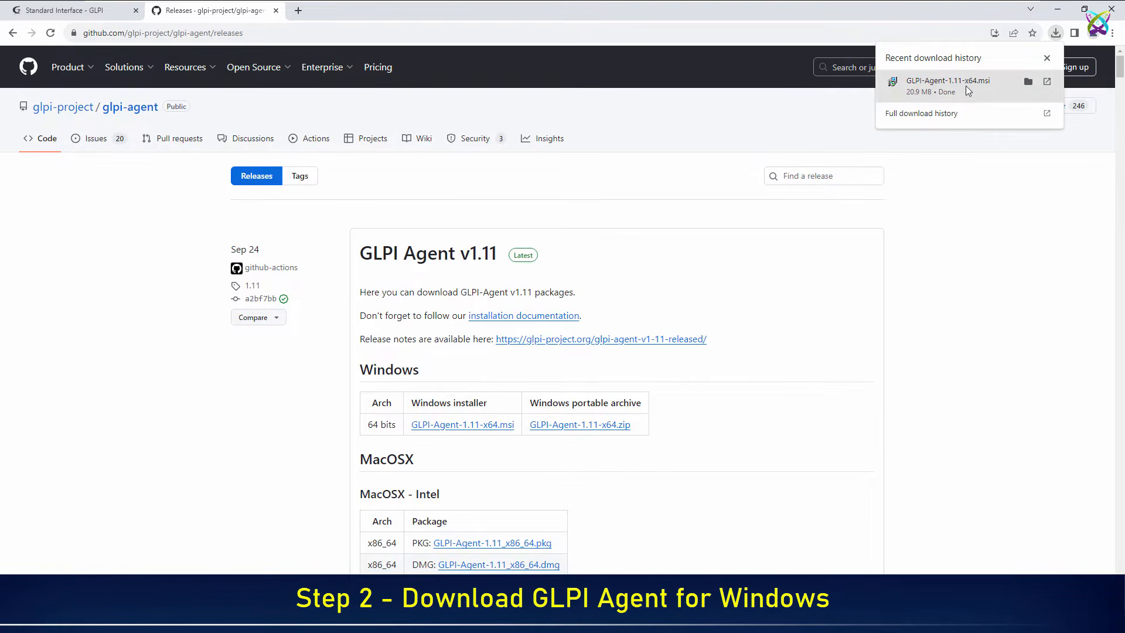
pyautogui.click(1026, 85)
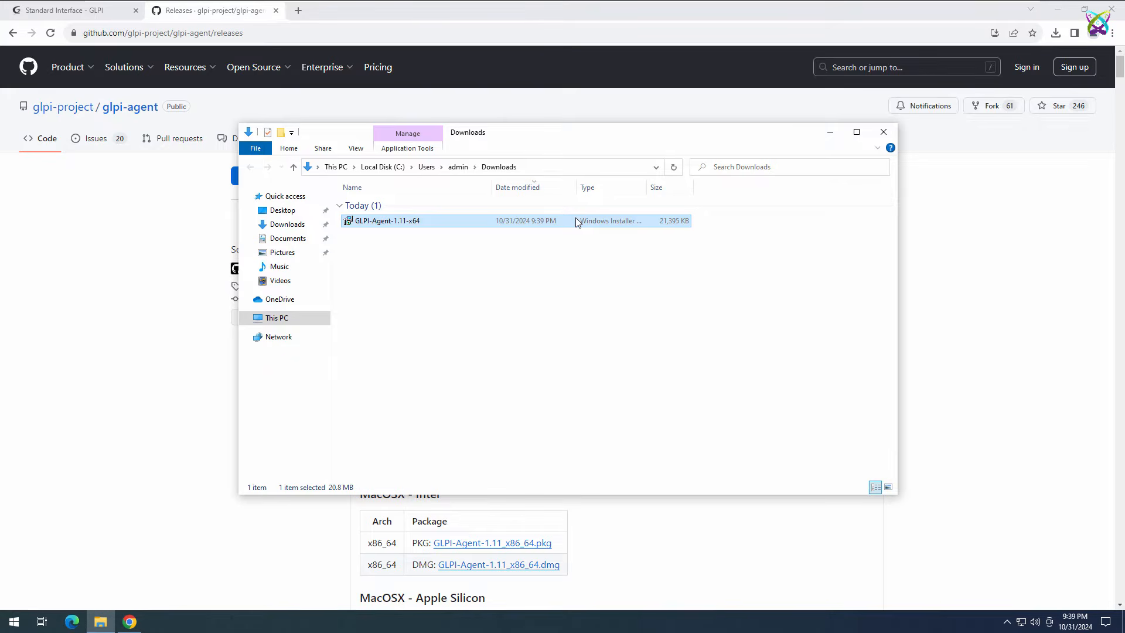
# Install GLPI-Agent-1.11-x64 from its right-click menu in Downloads
pyautogui.rightClick(425, 226)
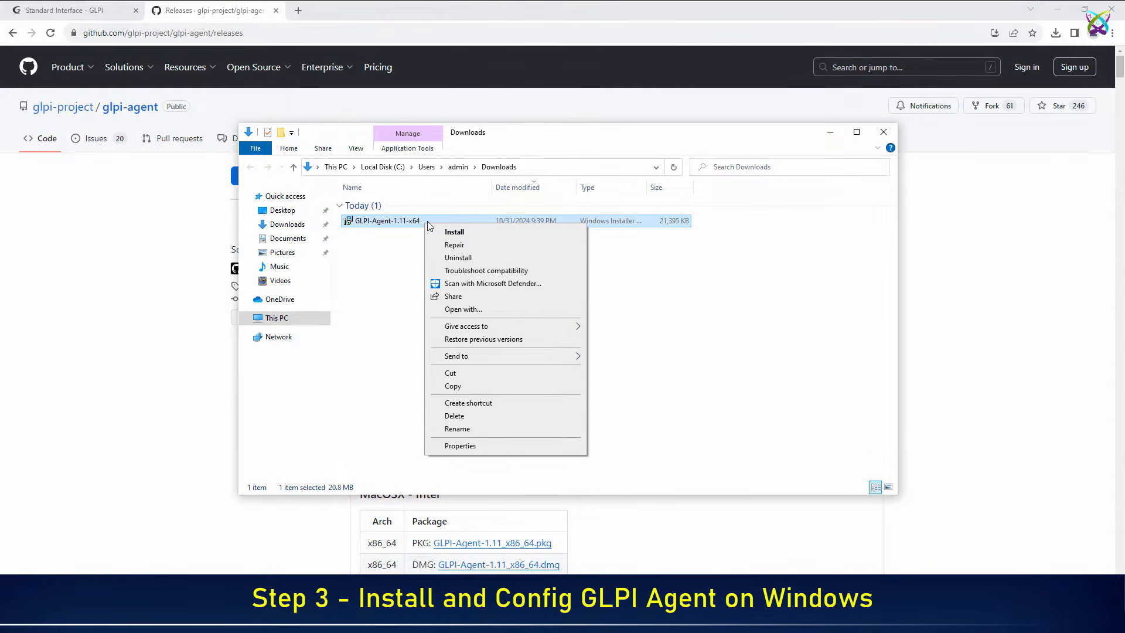
pyautogui.click(526, 233)
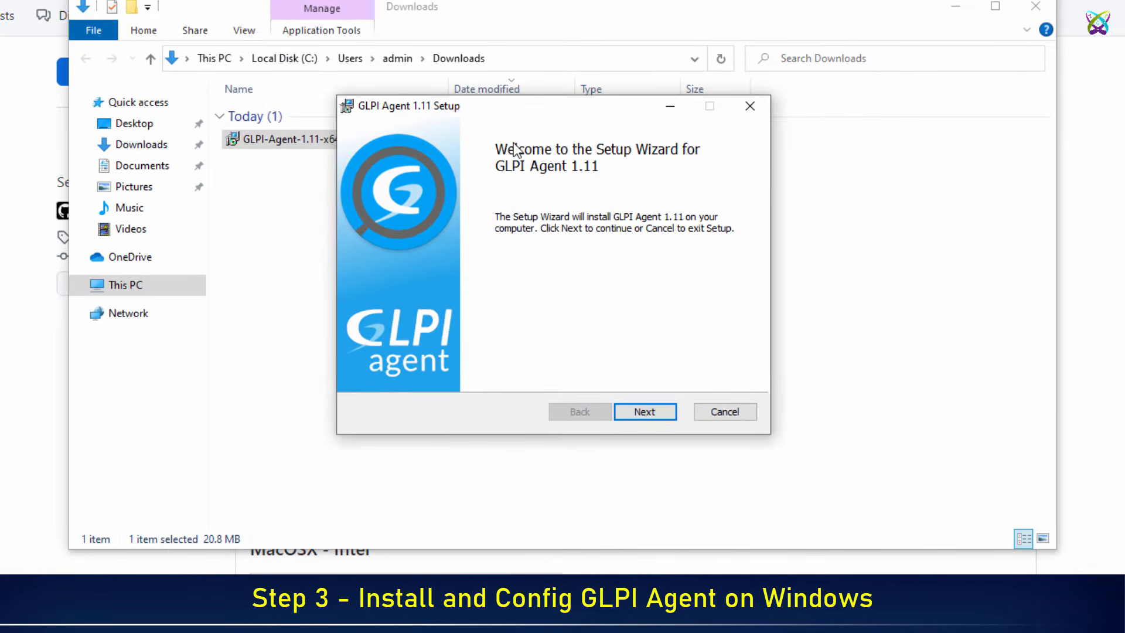
# Choose the Typical setup with the default folder and local target C:\Program Files\GLPI-Agent\
pyautogui.click(671, 417)
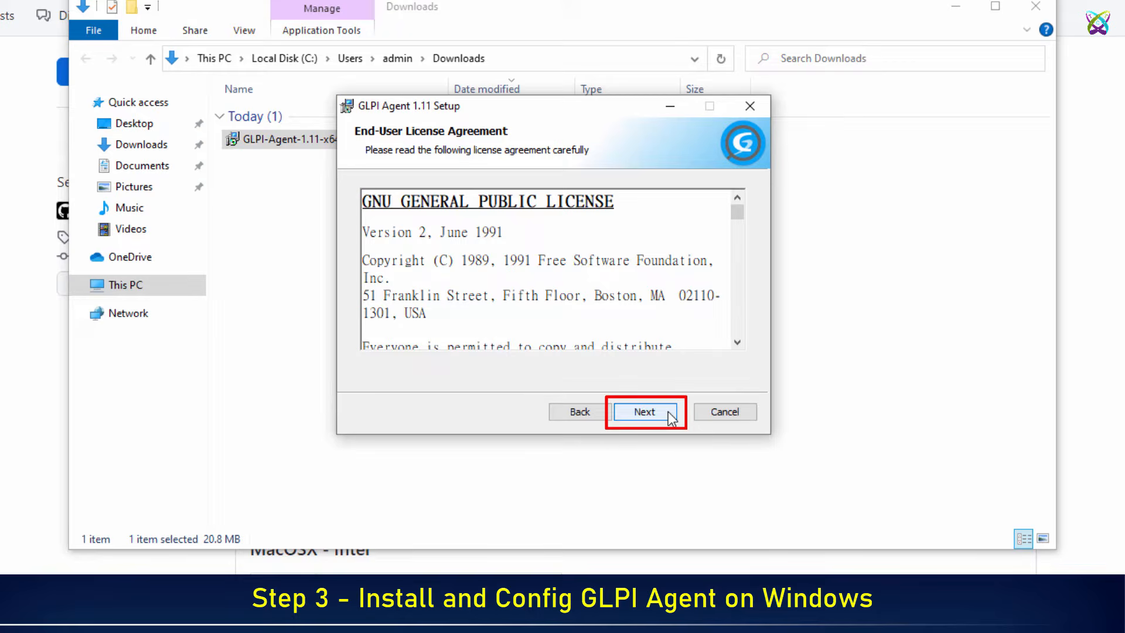
pyautogui.click(671, 417)
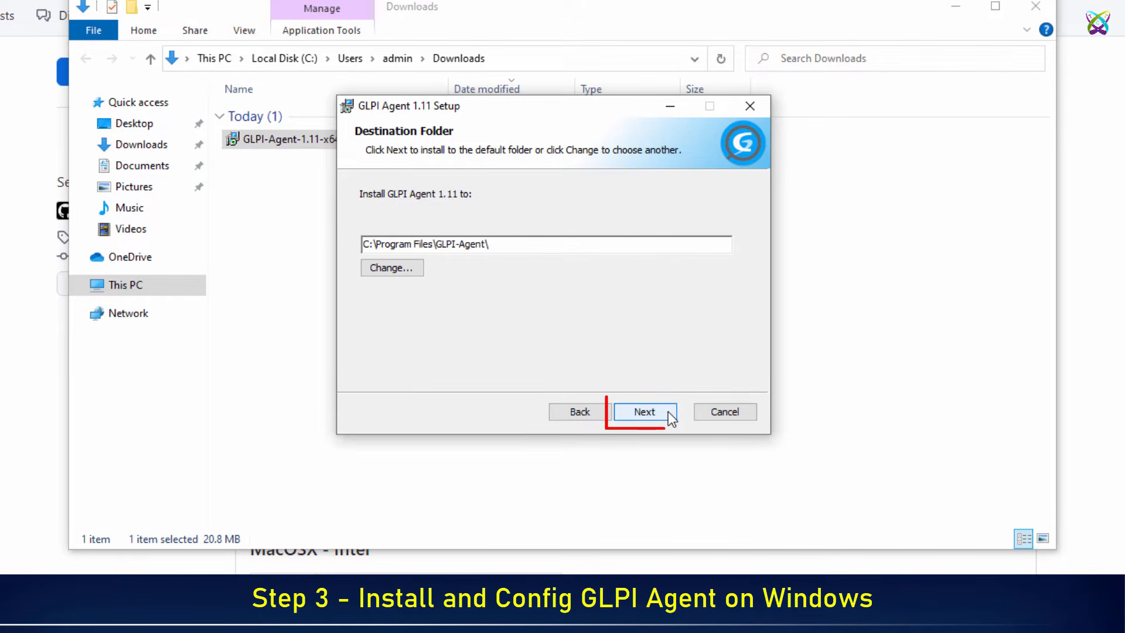
pyautogui.click(670, 417)
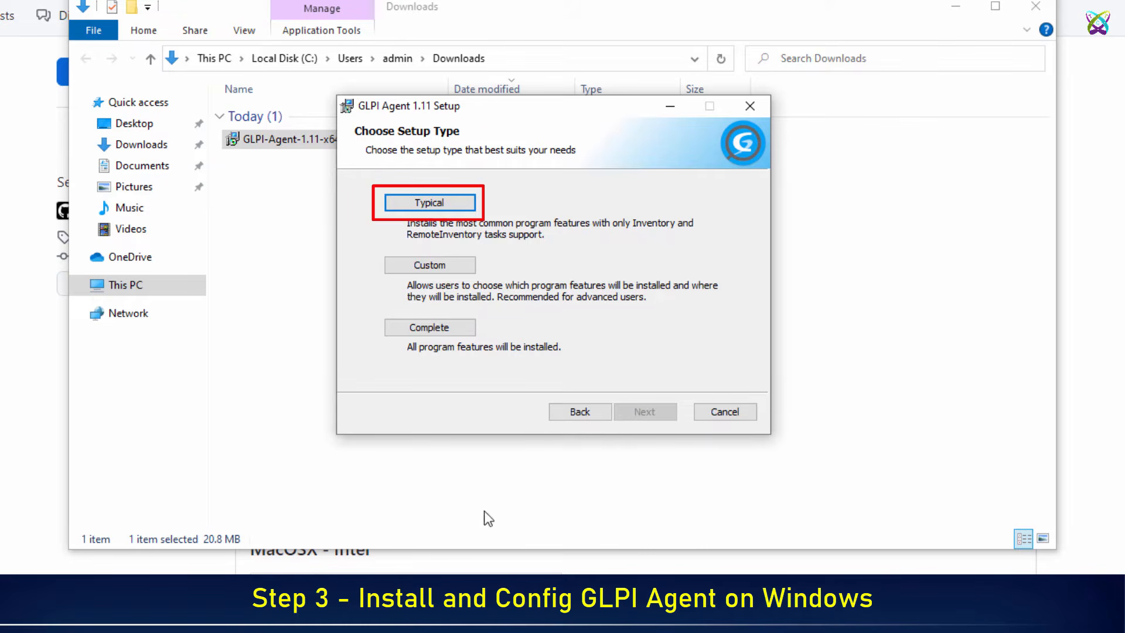
pyautogui.click(467, 211)
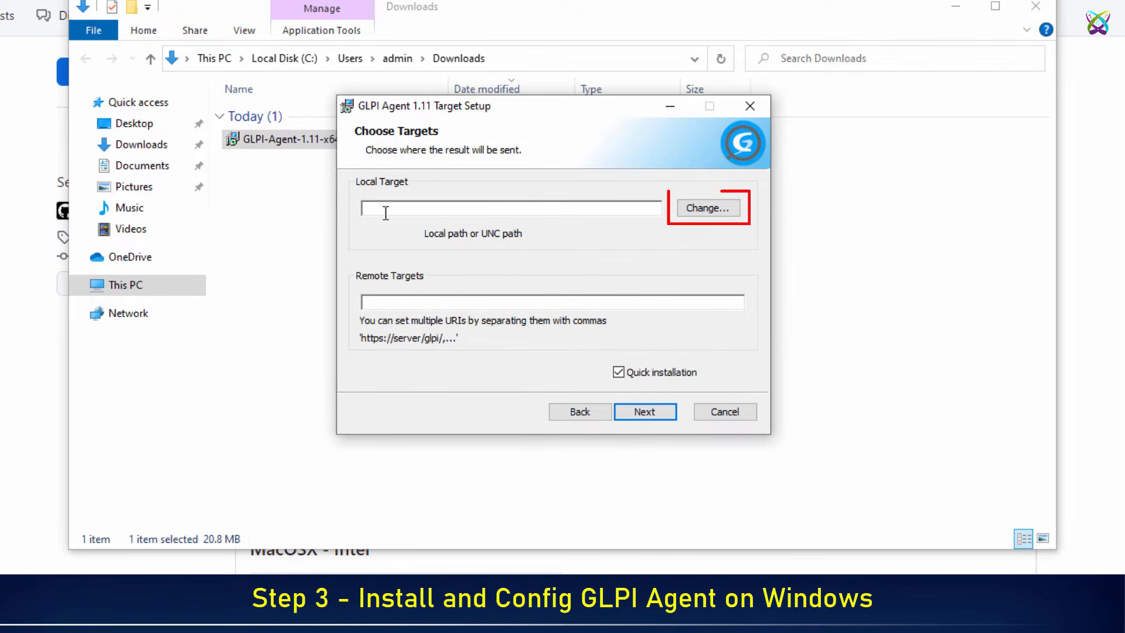
pyautogui.click(733, 221)
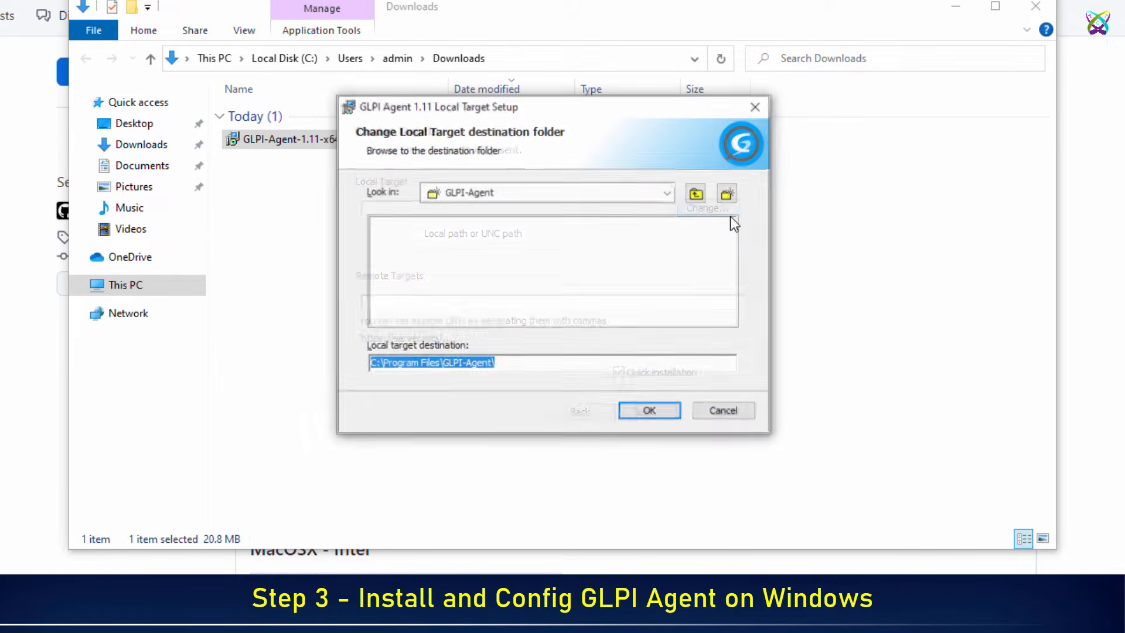
pyautogui.click(664, 413)
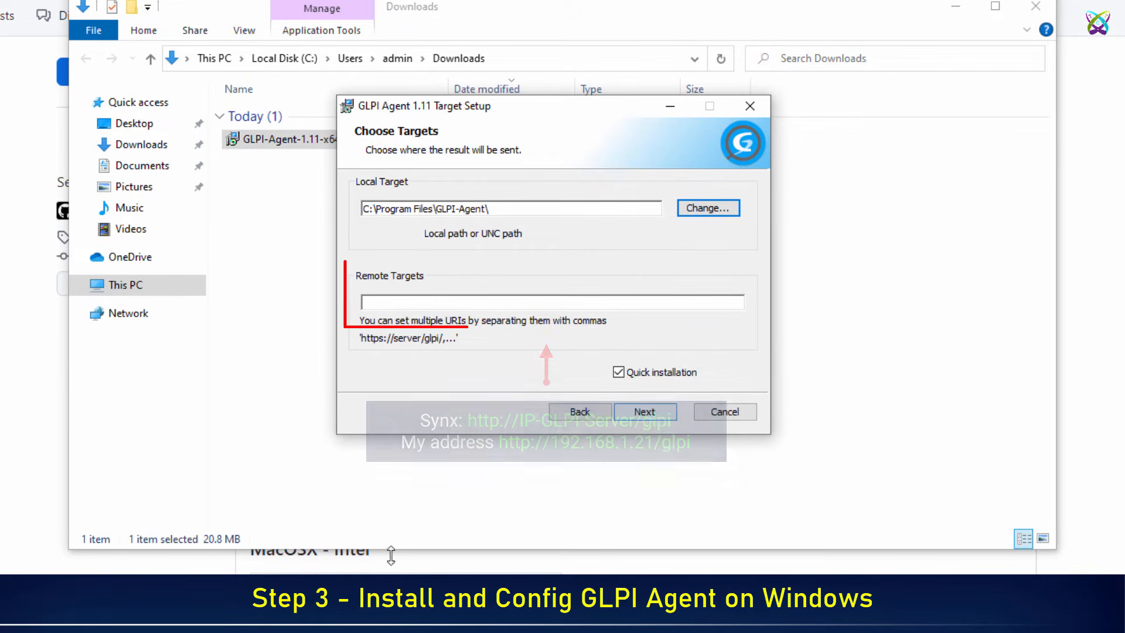
pyautogui.click(495, 305)
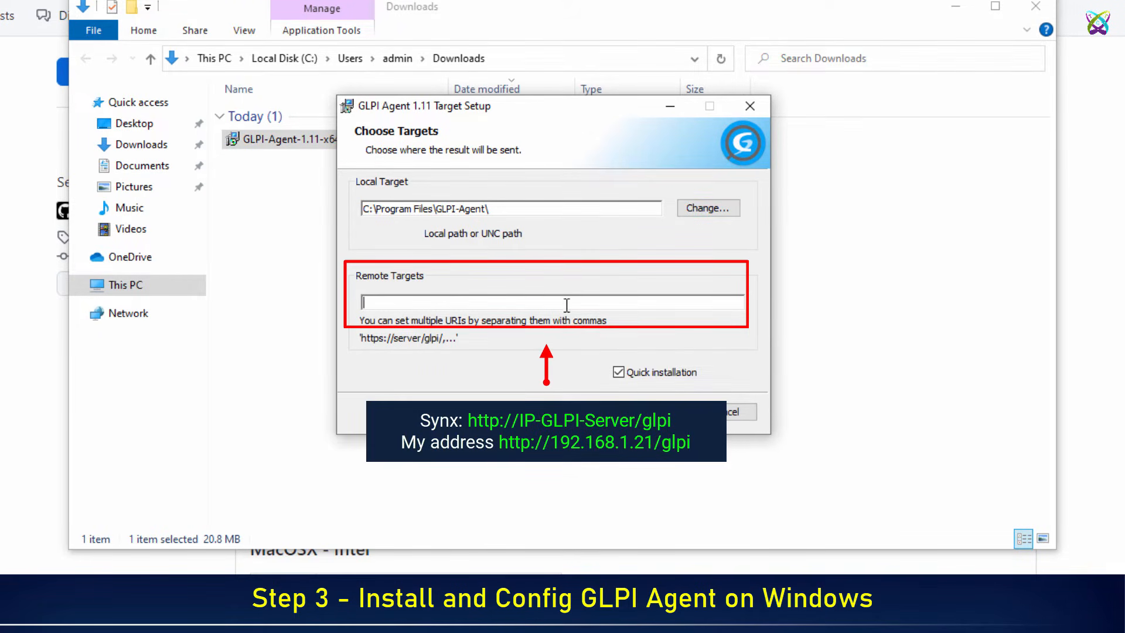
pyautogui.write('http://192.168.')
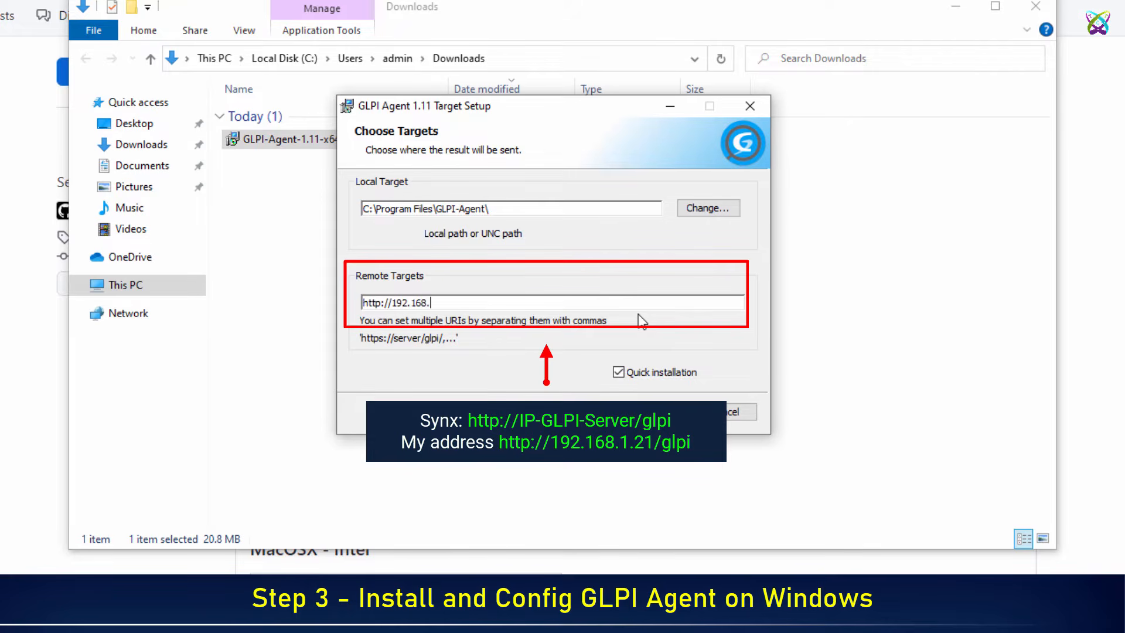
pyautogui.write('1.21/glpi')
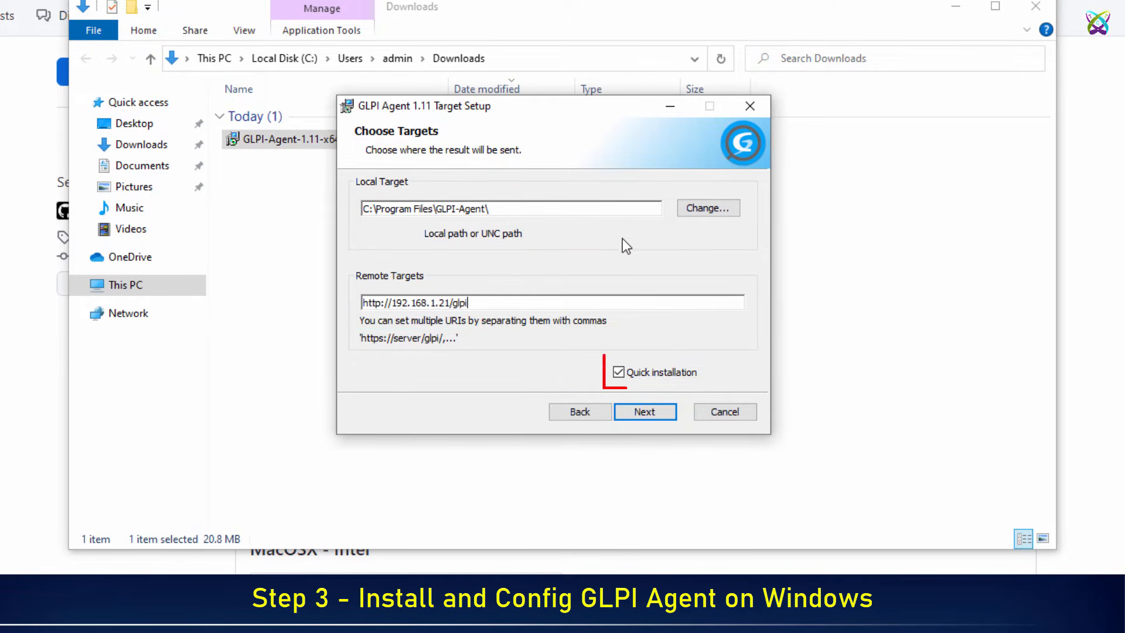
pyautogui.click(620, 373)
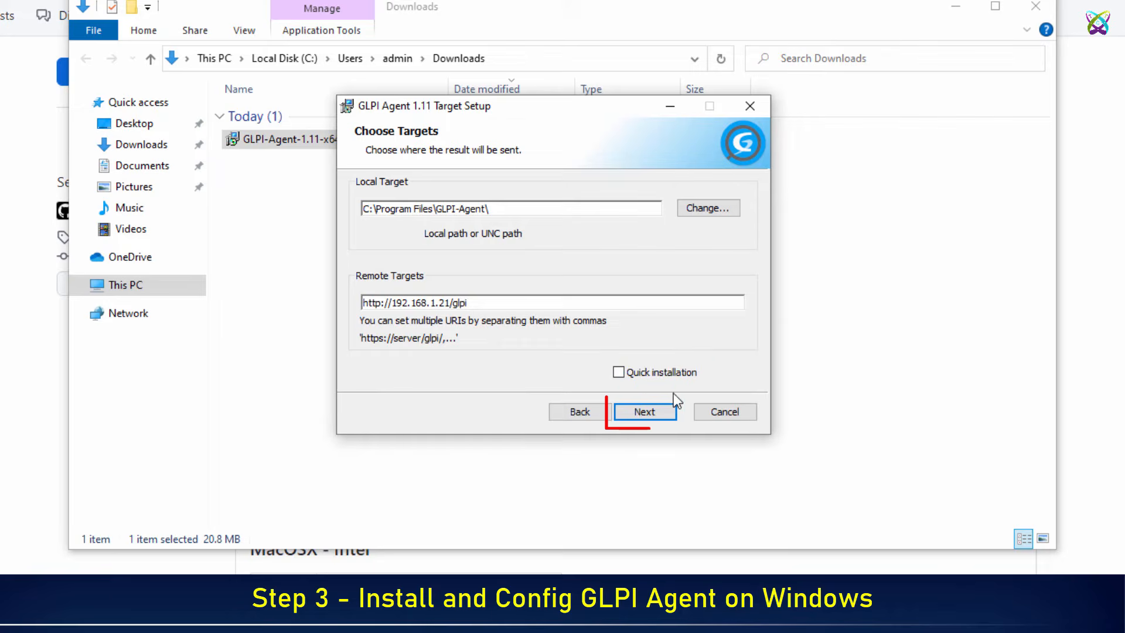
pyautogui.click(675, 414)
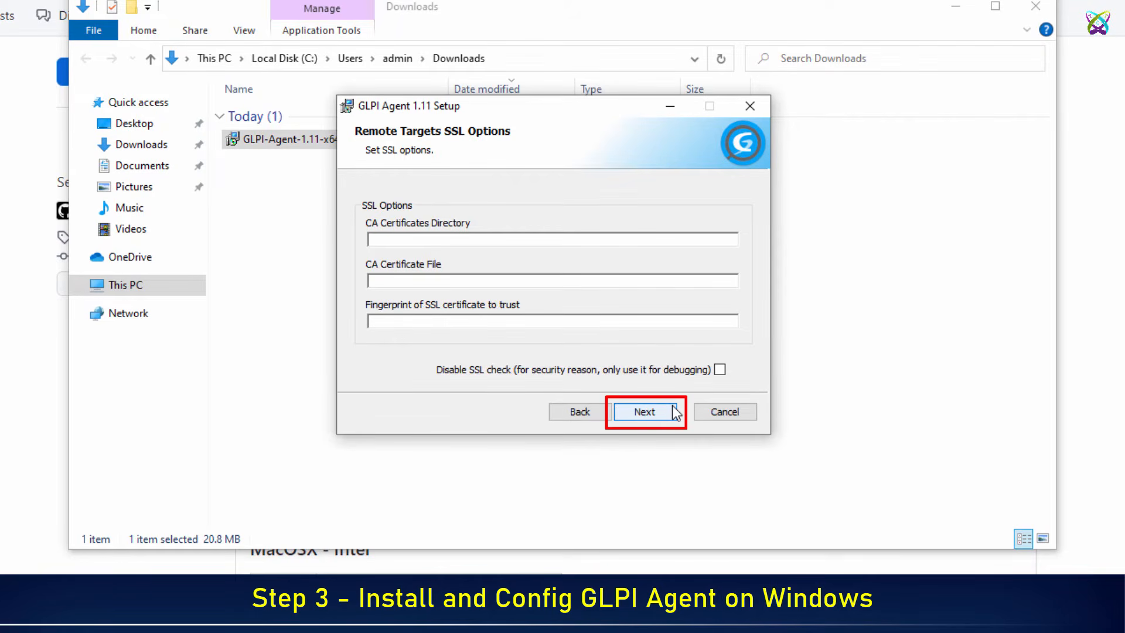
pyautogui.click(676, 413)
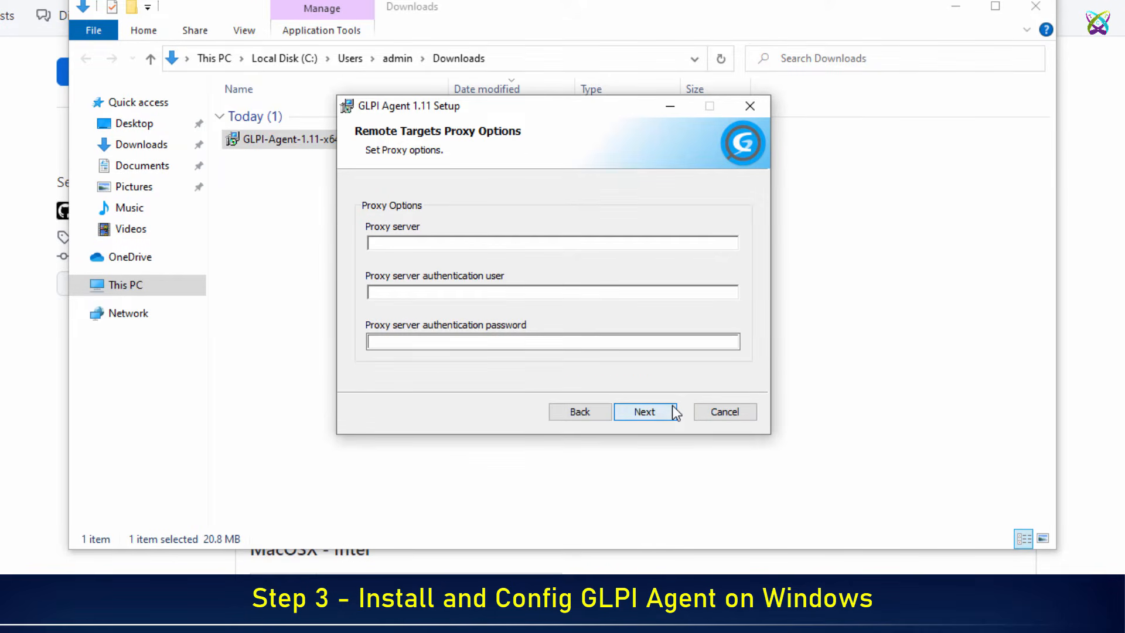
pyautogui.click(676, 414)
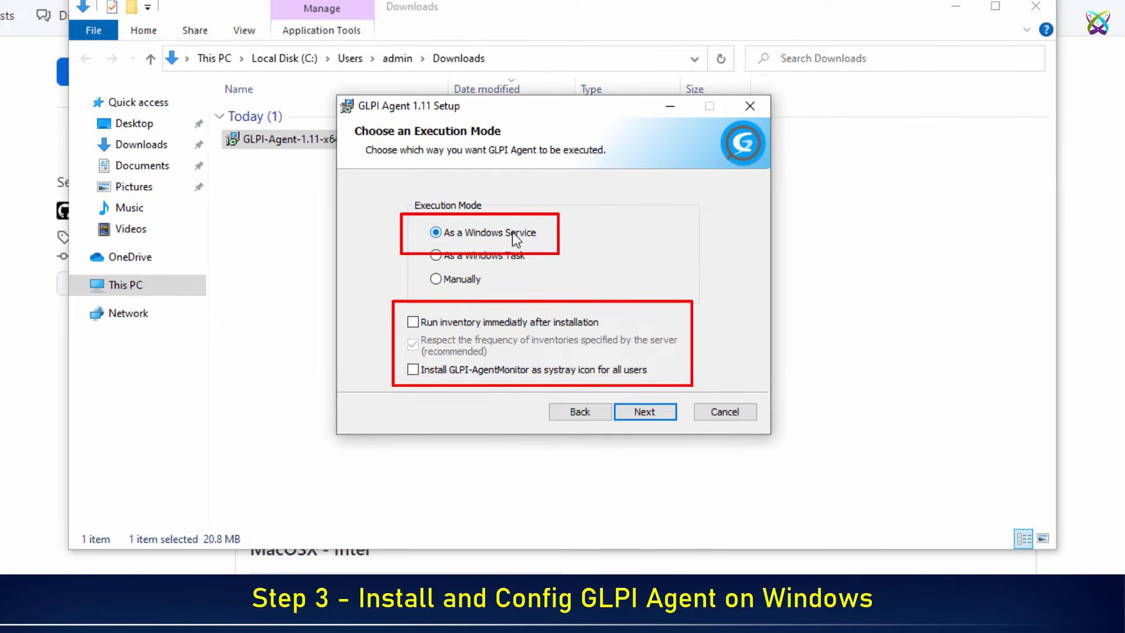
# Enable 'Run inventory immediately' and the GLPI-AgentMonitor systray icon, keeping HTTP, misc, advanced and debug defaults
pyautogui.click(413, 322)
pyautogui.click(413, 370)
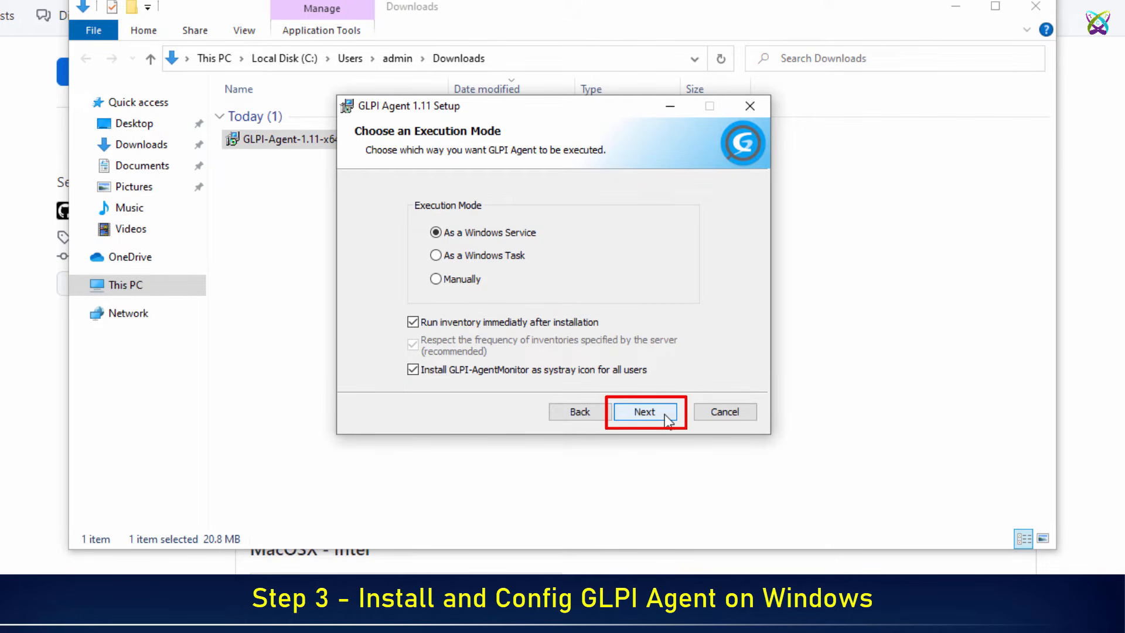
pyautogui.click(644, 412)
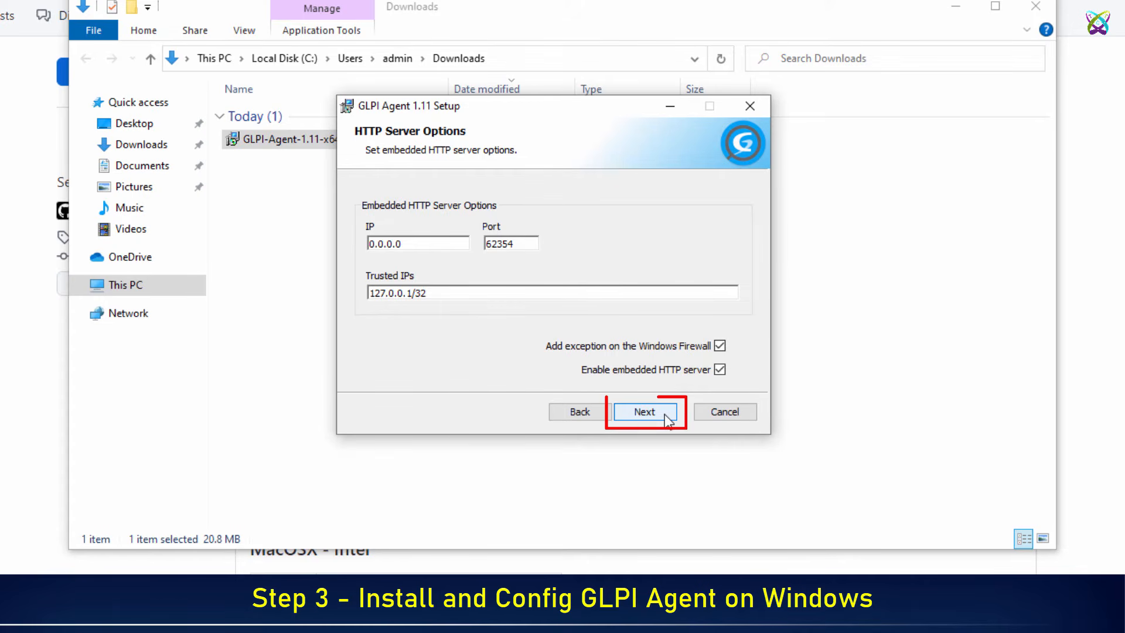
pyautogui.click(644, 412)
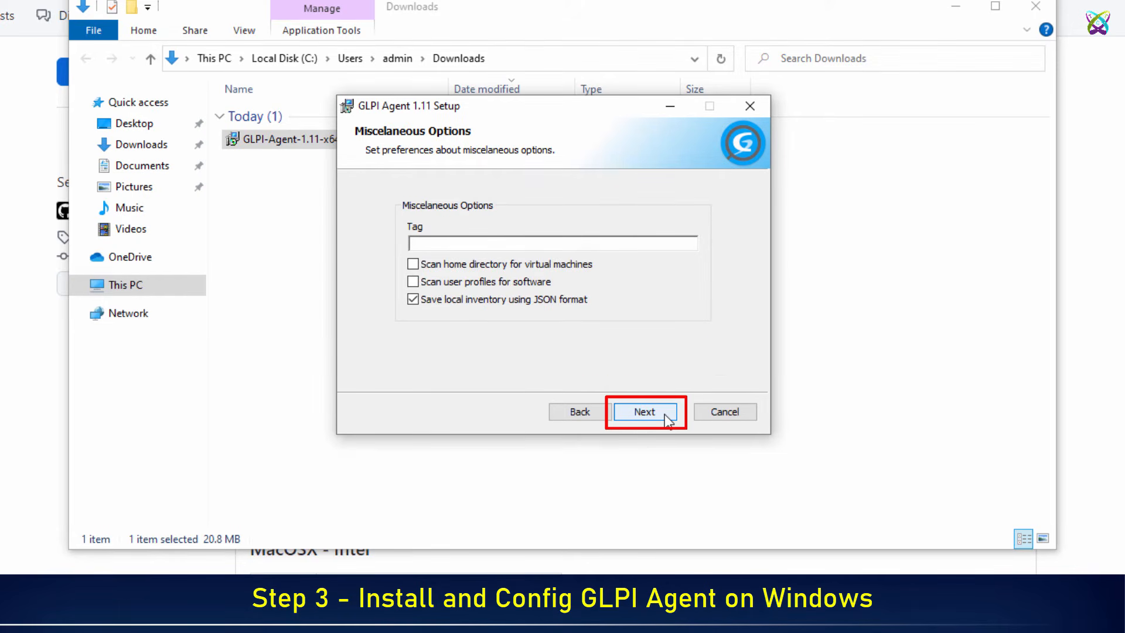
pyautogui.click(644, 412)
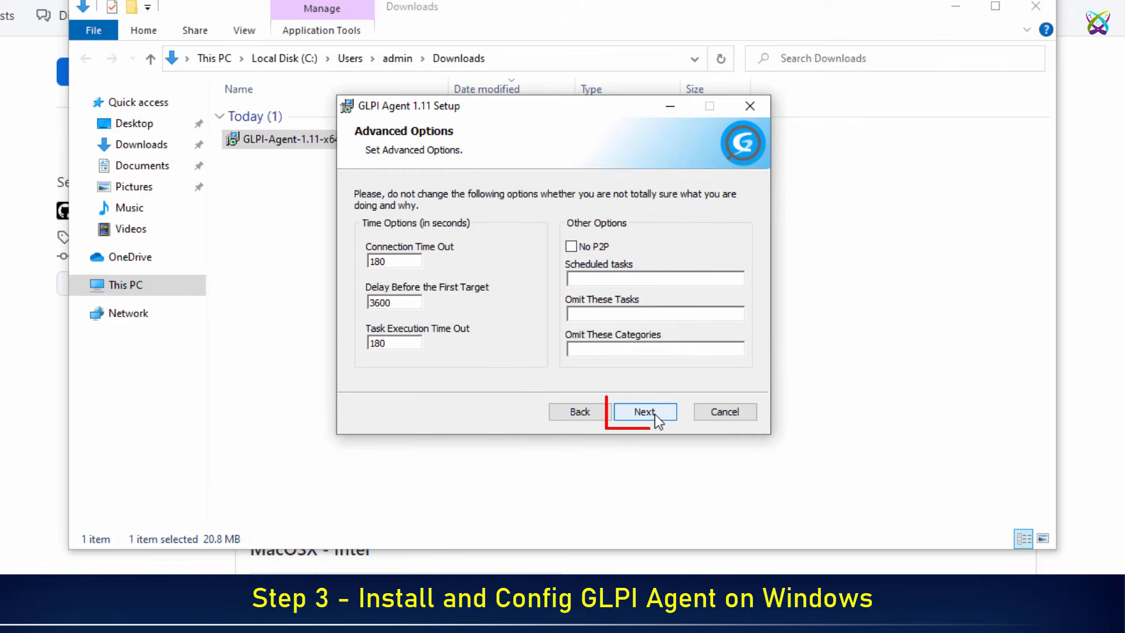
pyautogui.click(645, 412)
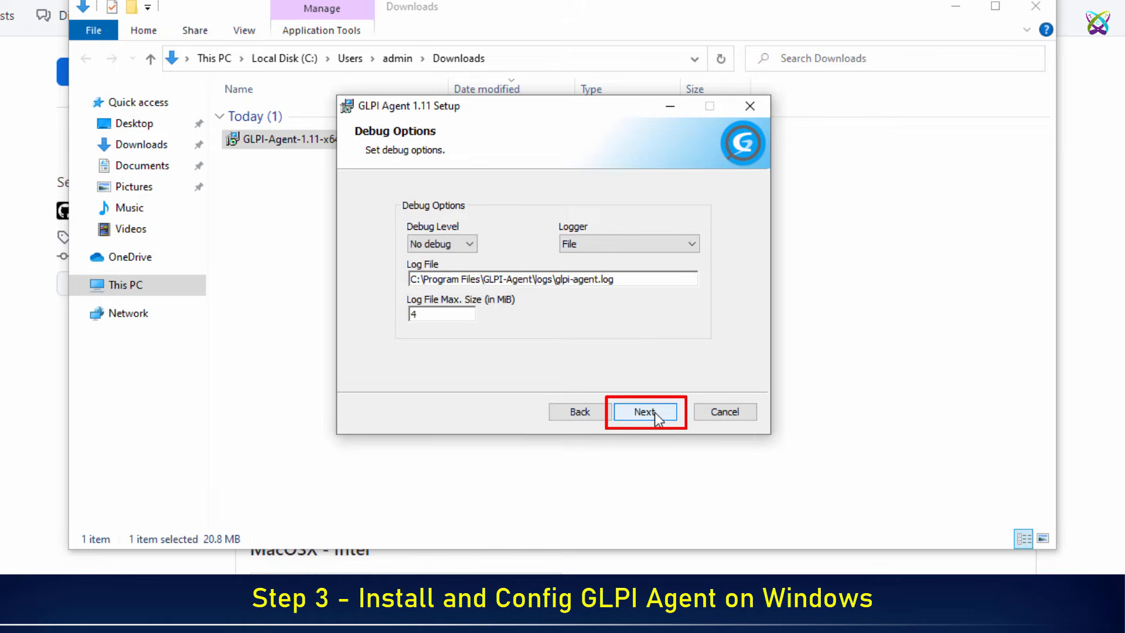
pyautogui.click(645, 412)
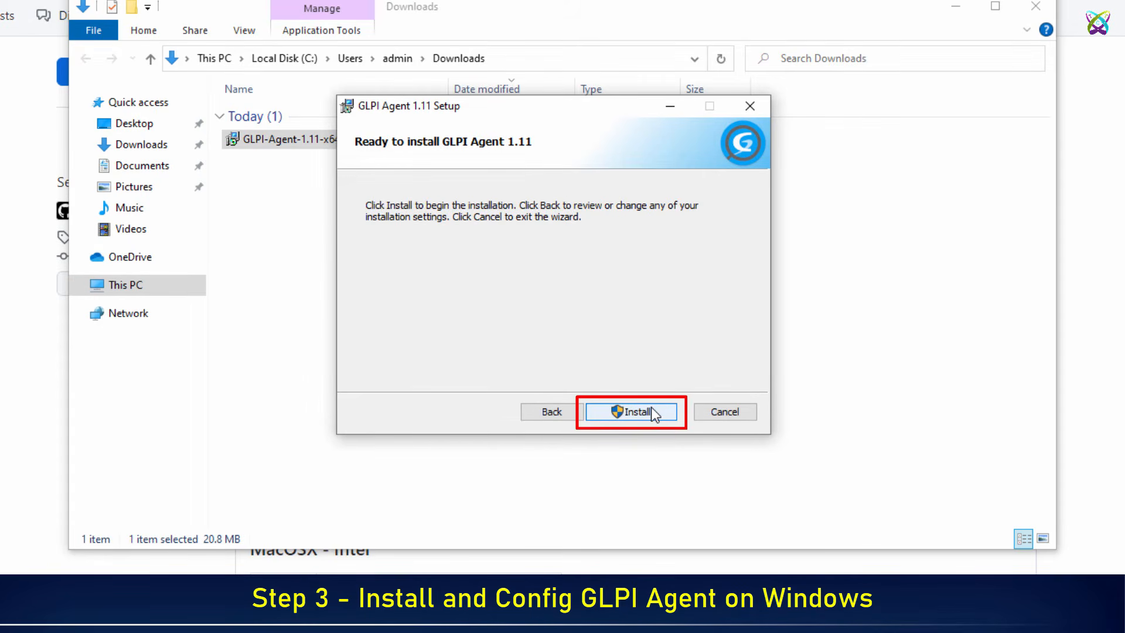
# Install GLPI Agent 1.11, approve the User Account Control prompt, and finish the wizard
pyautogui.click(651, 408)
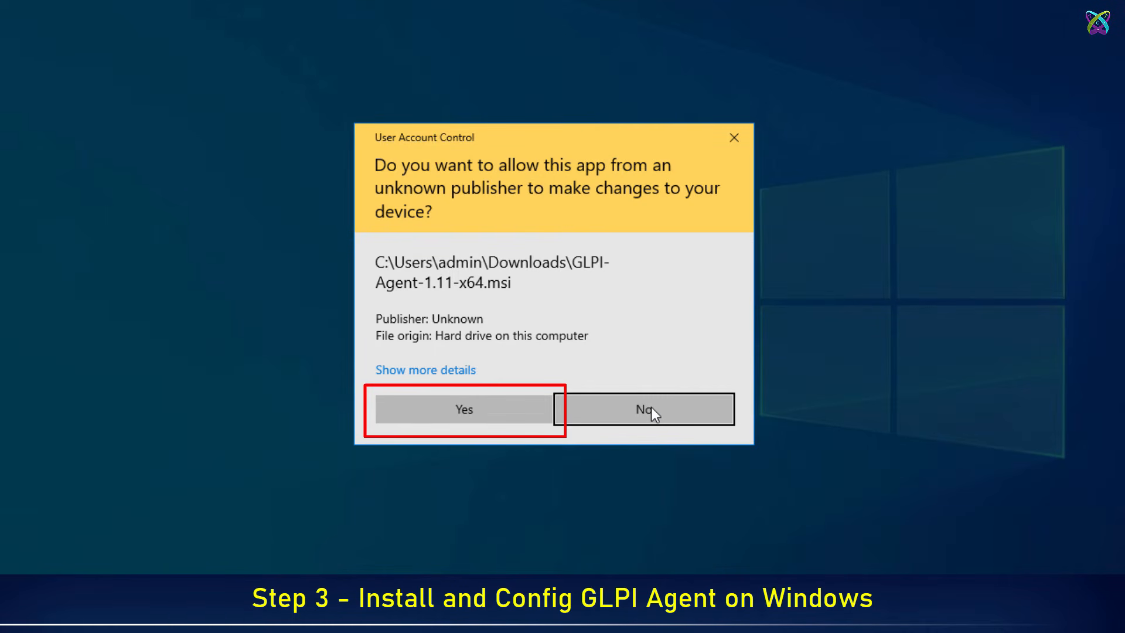
pyautogui.click(499, 410)
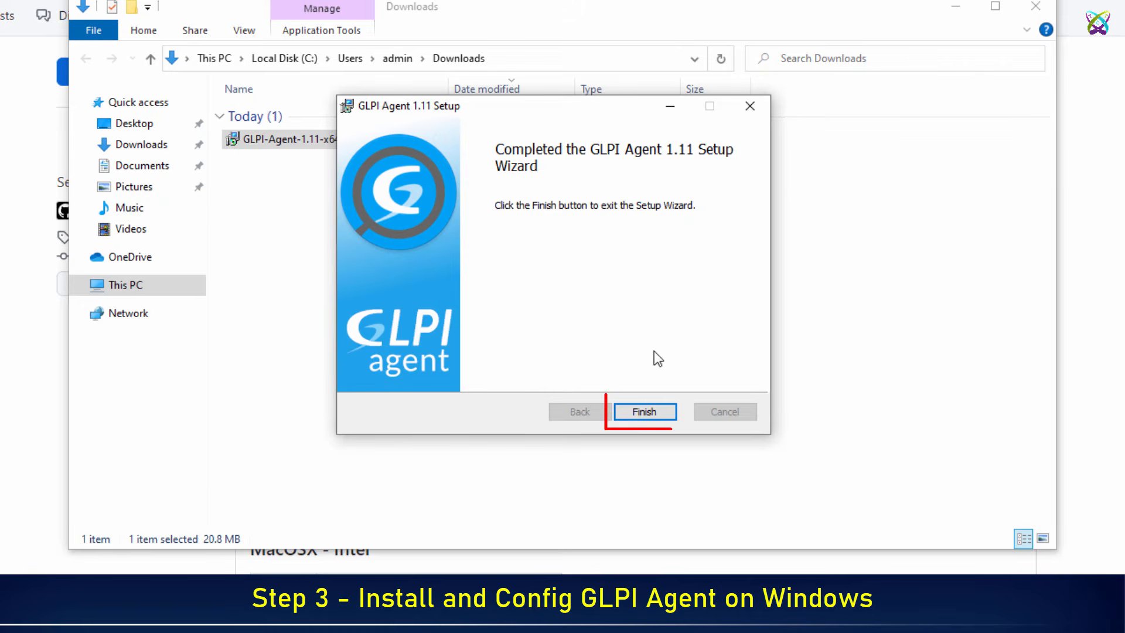
pyautogui.click(656, 413)
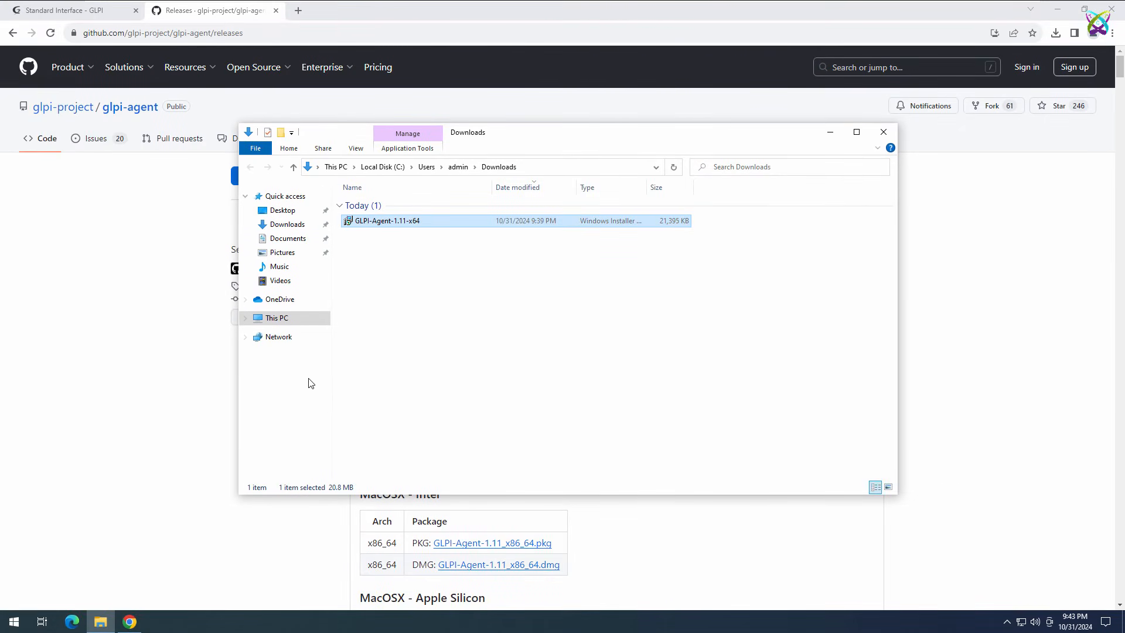
# Launch GLPI Agent Monitor from Start search and force an inventory, acknowledging the confirmation
pyautogui.click(13, 622)
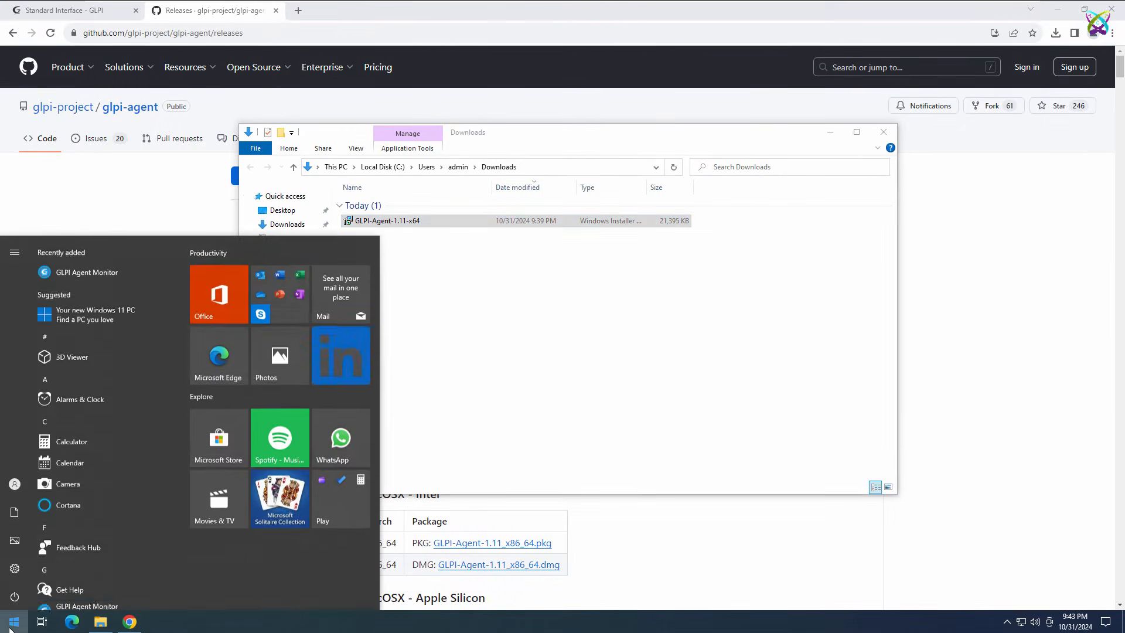
pyautogui.write('glpi')
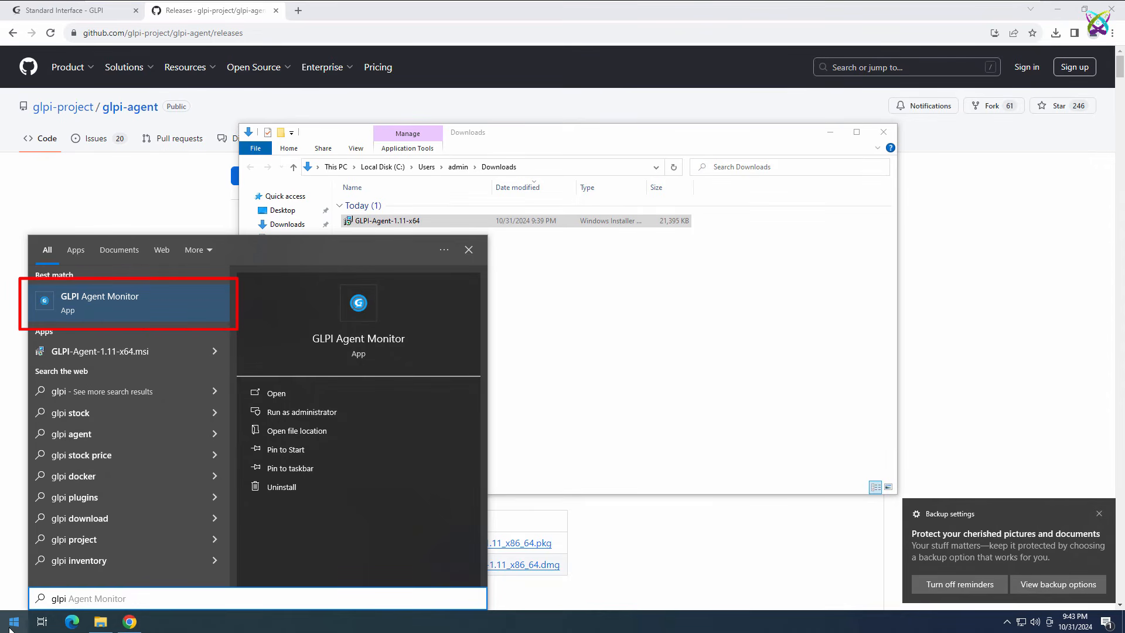
pyautogui.click(121, 316)
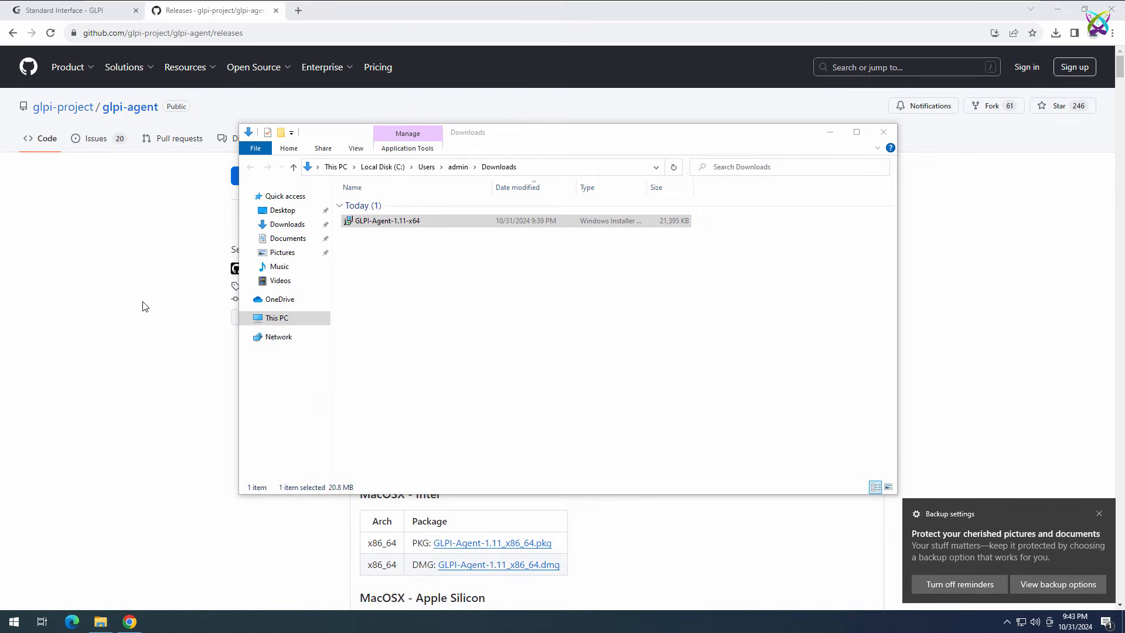
pyautogui.click(1099, 514)
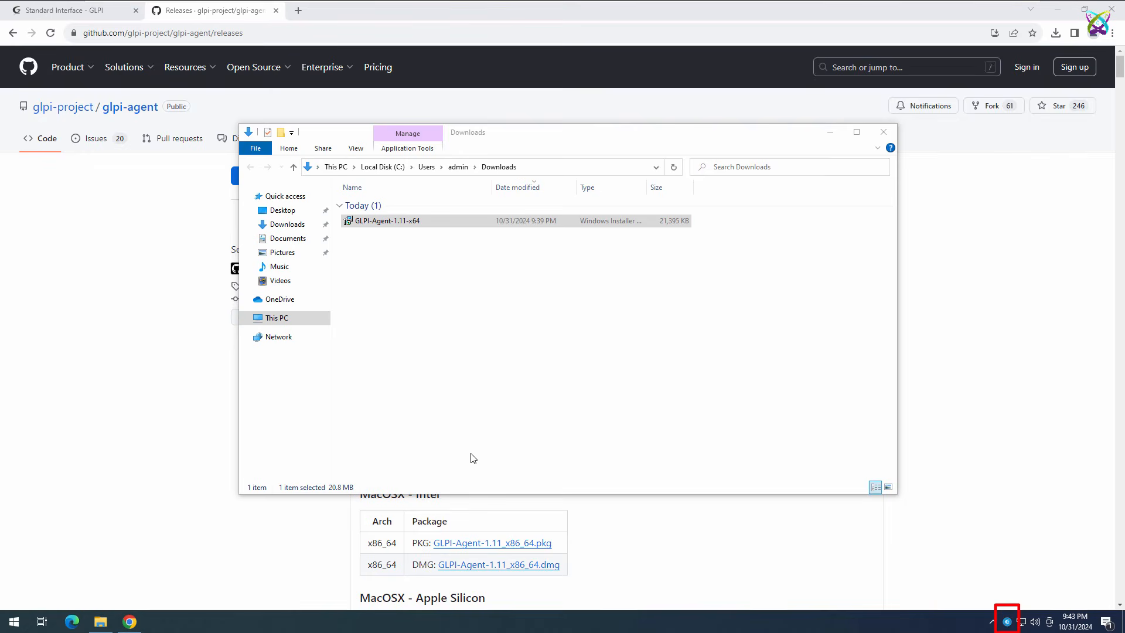
pyautogui.click(1007, 623)
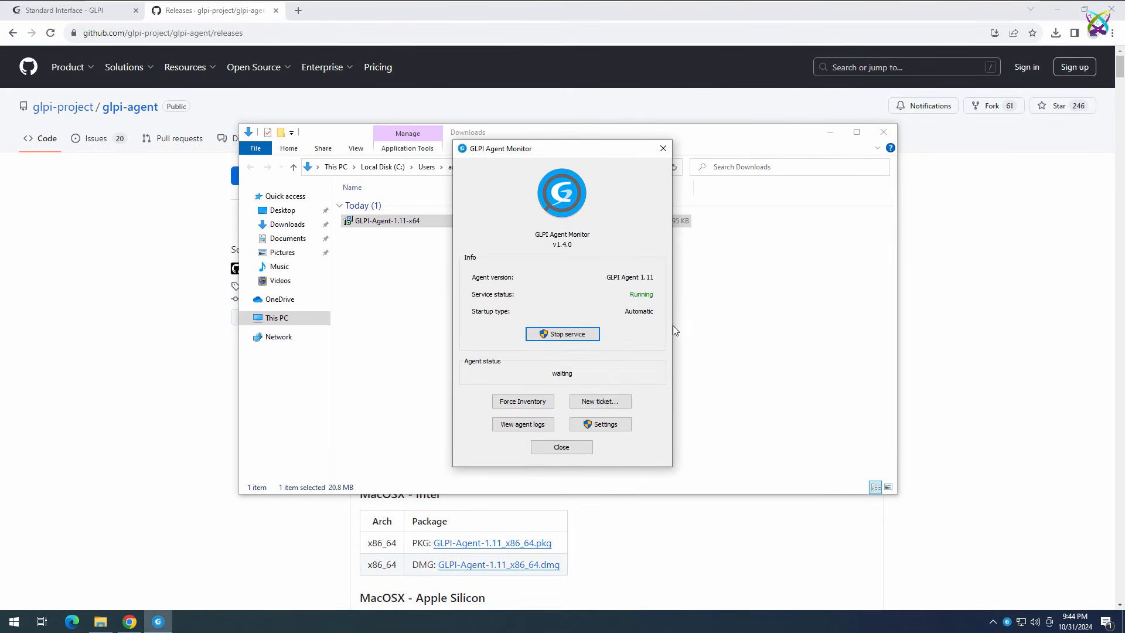
pyautogui.click(549, 404)
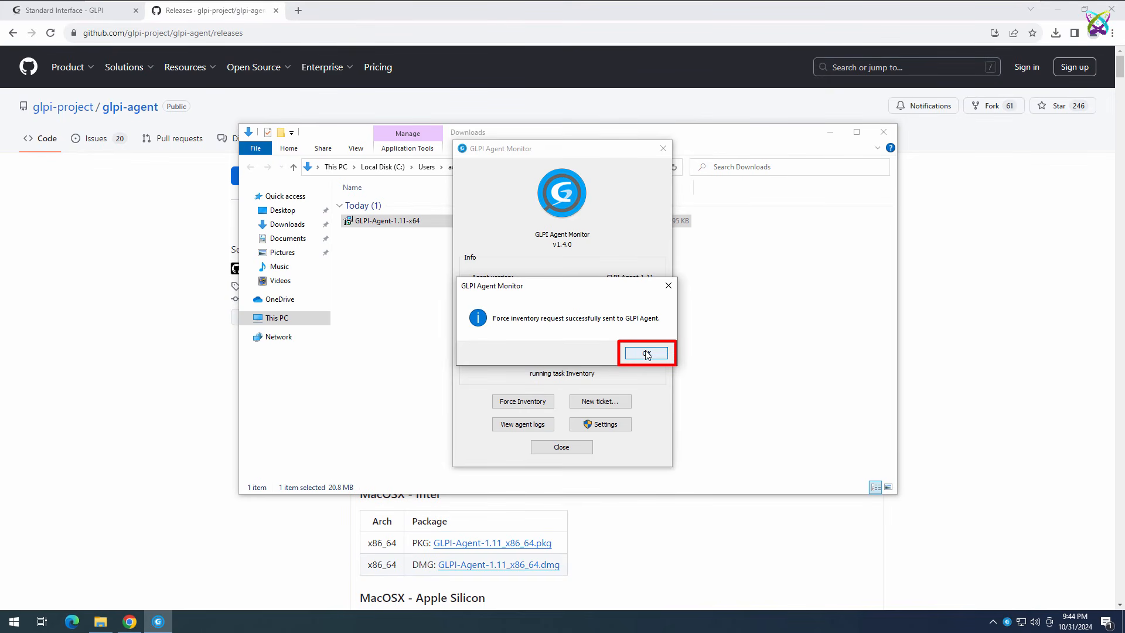
pyautogui.click(646, 353)
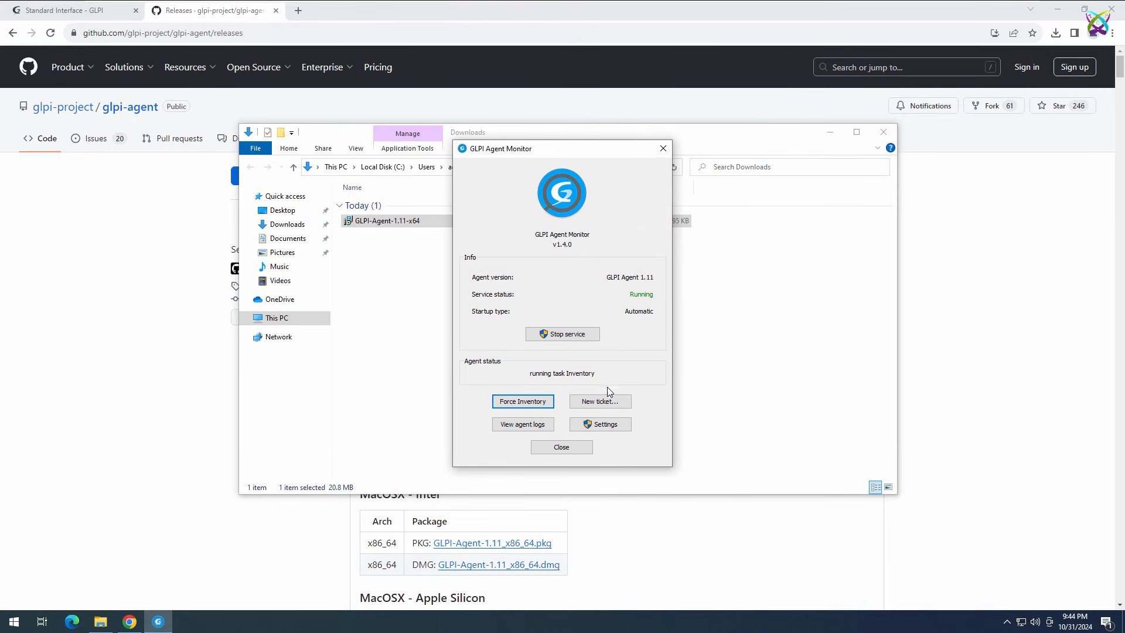
# Refresh the GLPI dashboard, open the Computers tile, and open HG02's details
pyautogui.click(91, 19)
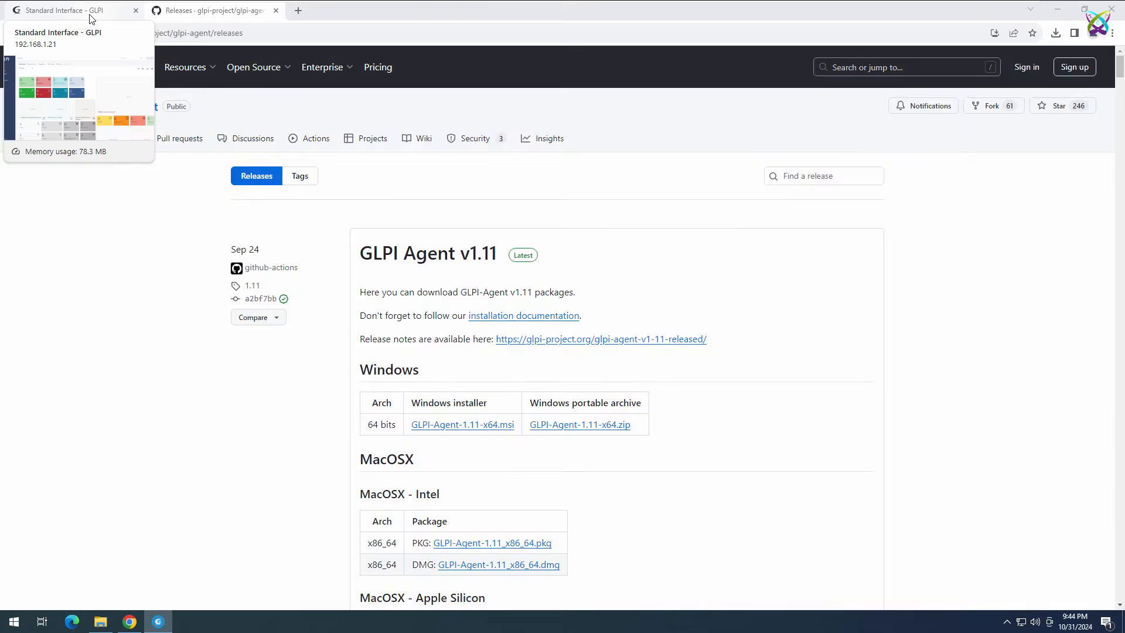
pyautogui.press('F5')
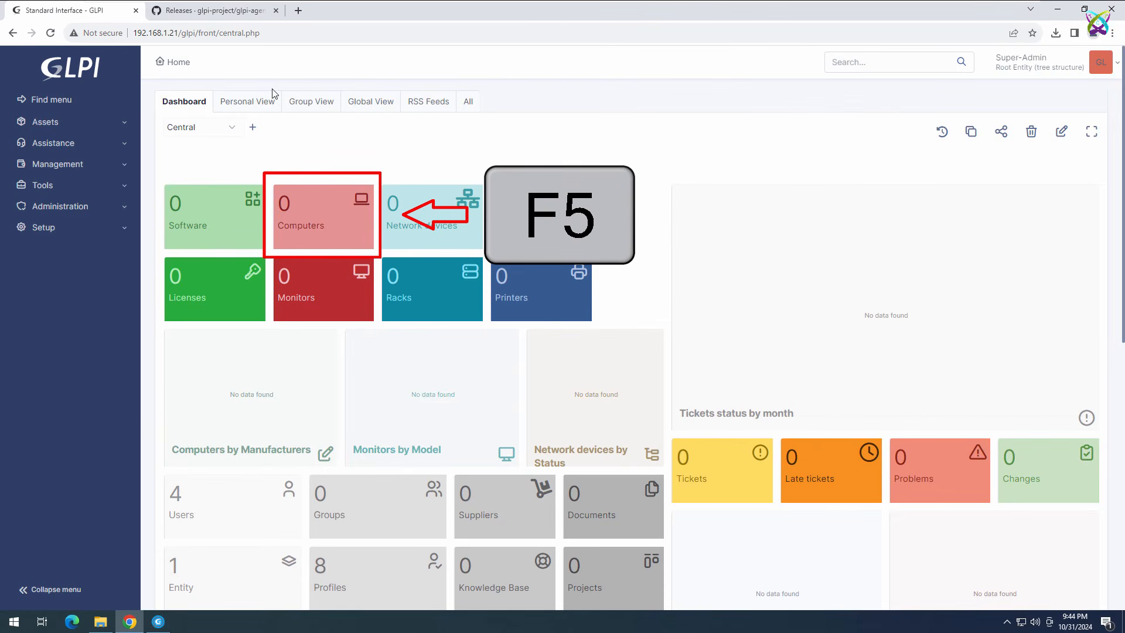
pyautogui.press('F5')
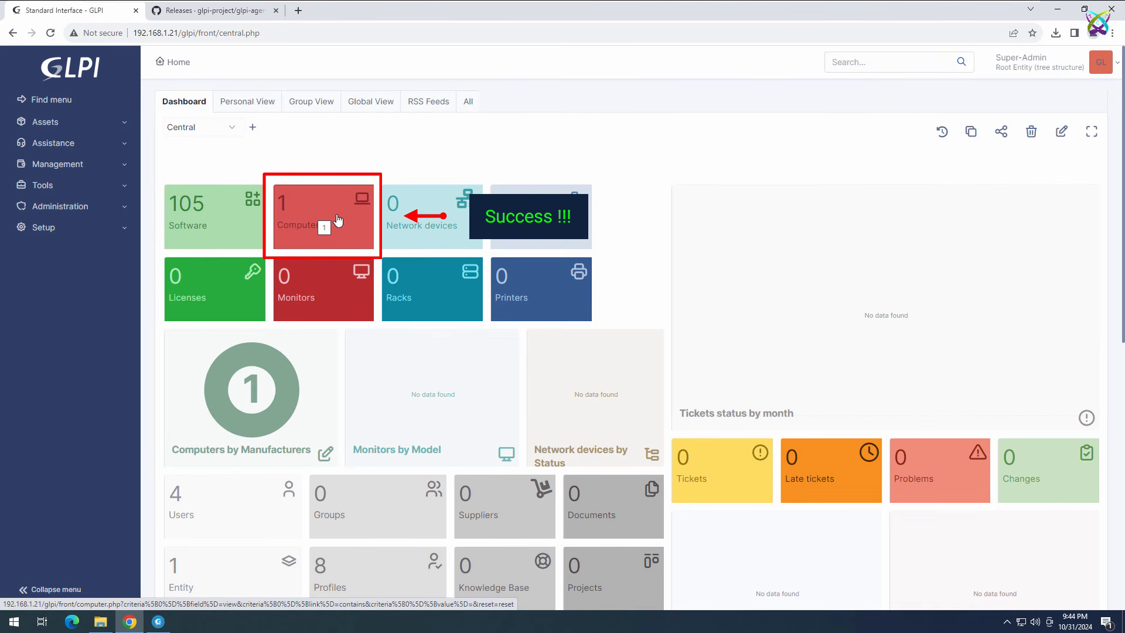
pyautogui.click(340, 243)
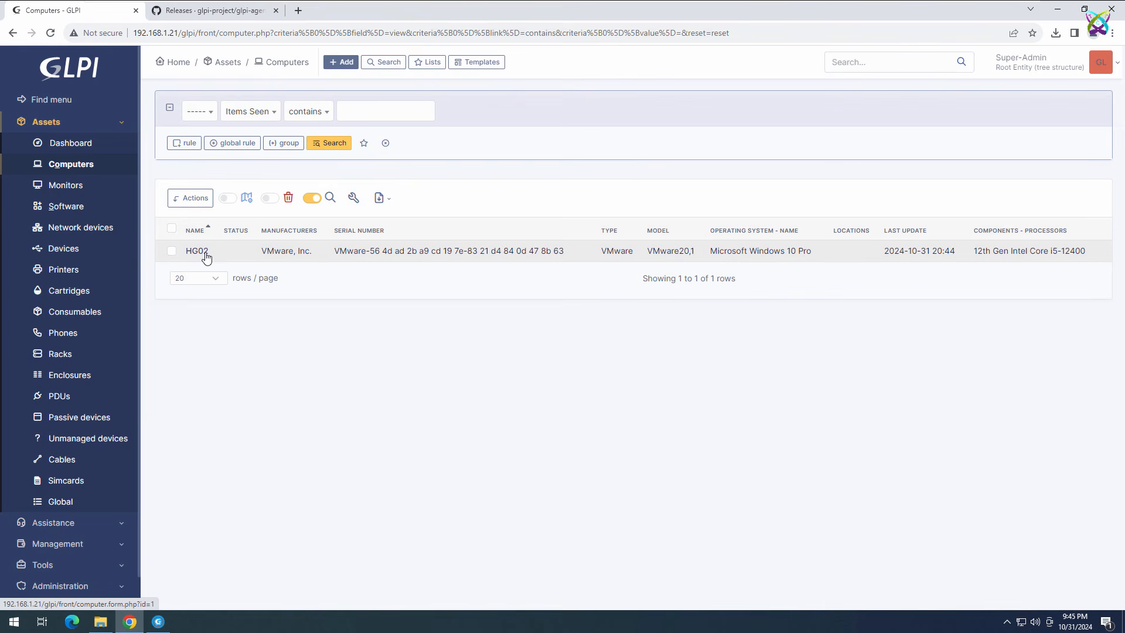
pyautogui.click(197, 251)
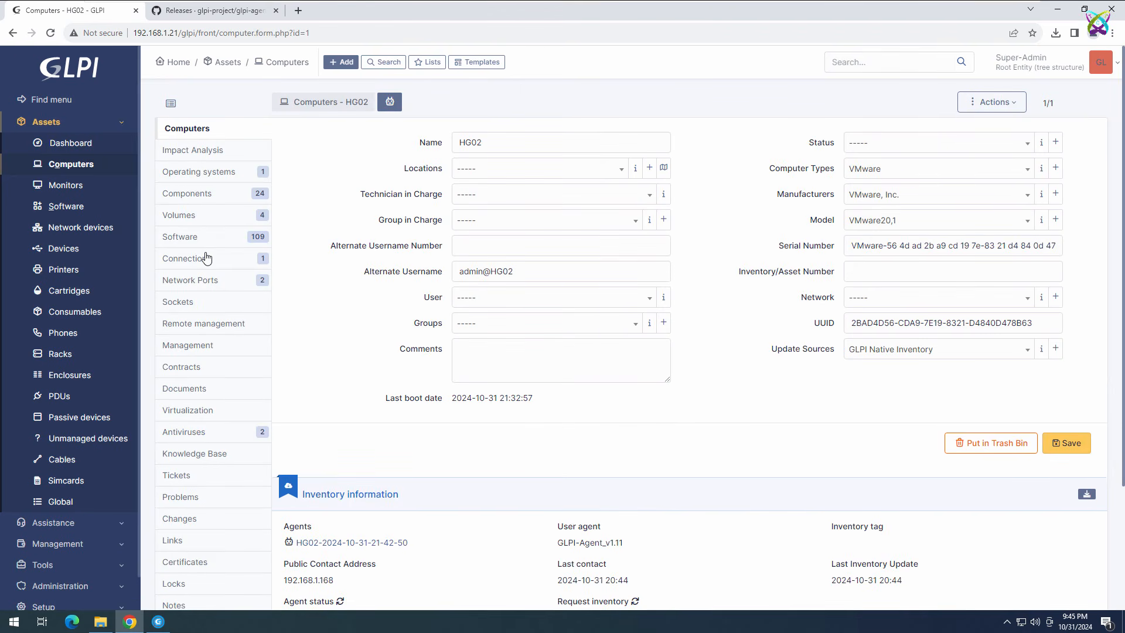